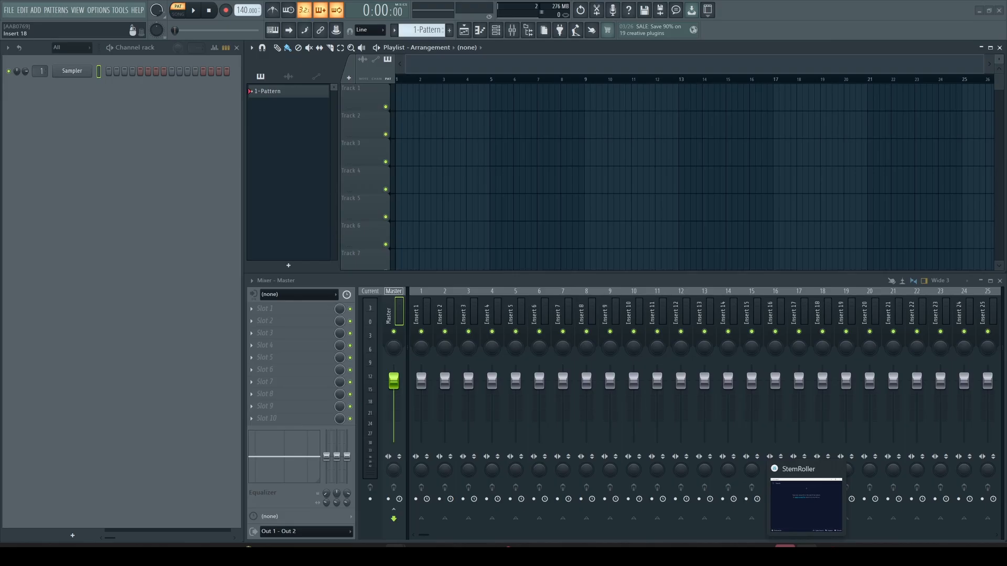
# - Open StemRoller's song search, then copy the YouTube video's full title from Chrome and minimize Chrome
pyautogui.click(807, 546)
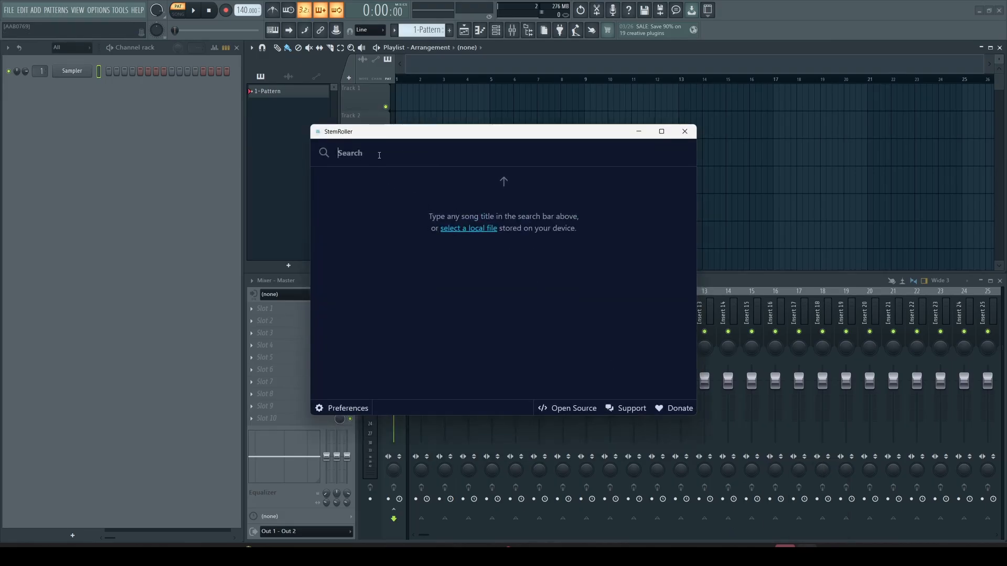
pyautogui.click(426, 158)
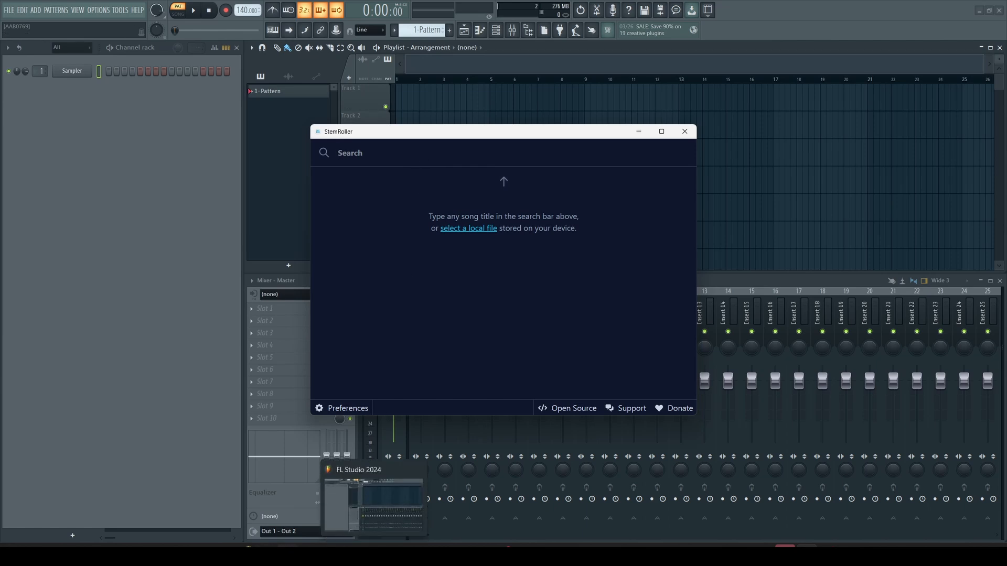
pyautogui.moveTo(248, 555)
pyautogui.click(244, 503)
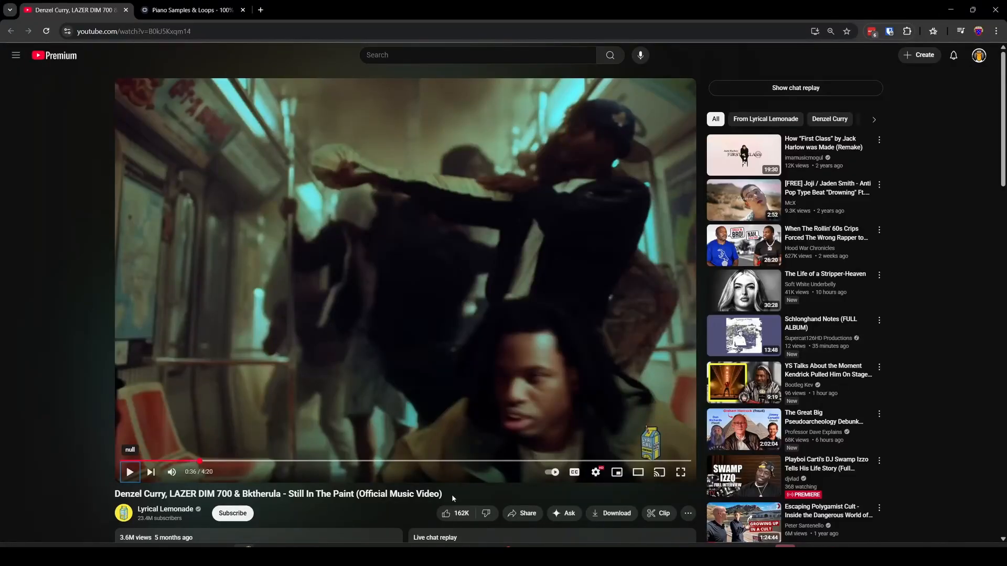
pyautogui.moveTo(454, 499); pyautogui.dragTo(114, 498)
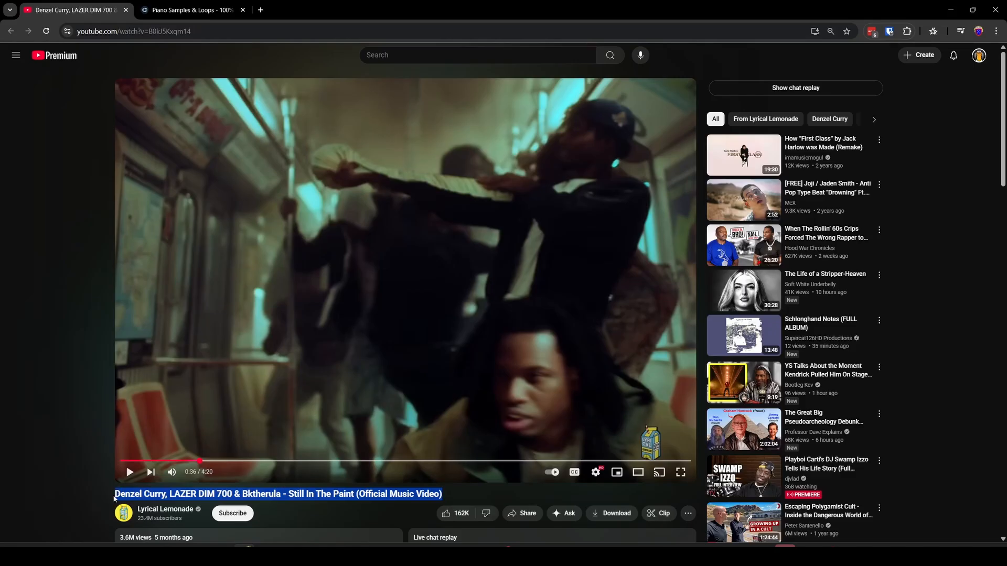
pyautogui.rightClick(135, 498)
pyautogui.click(179, 356)
pyautogui.click(950, 9)
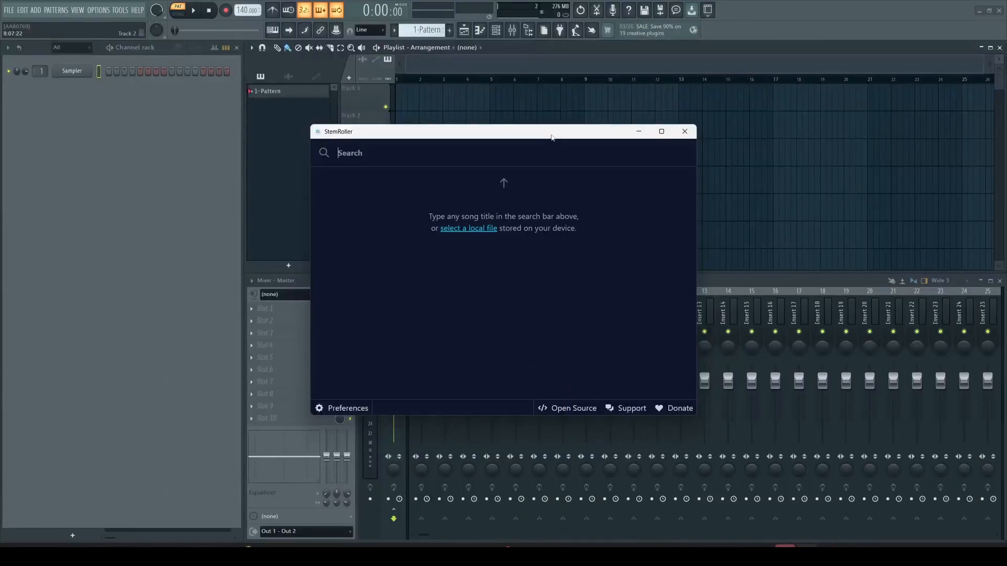
# - Search StemRoller for the pasted video title, then close StemRoller
pyautogui.click(513, 152)
pyautogui.hotkey('ctrl', 'v')
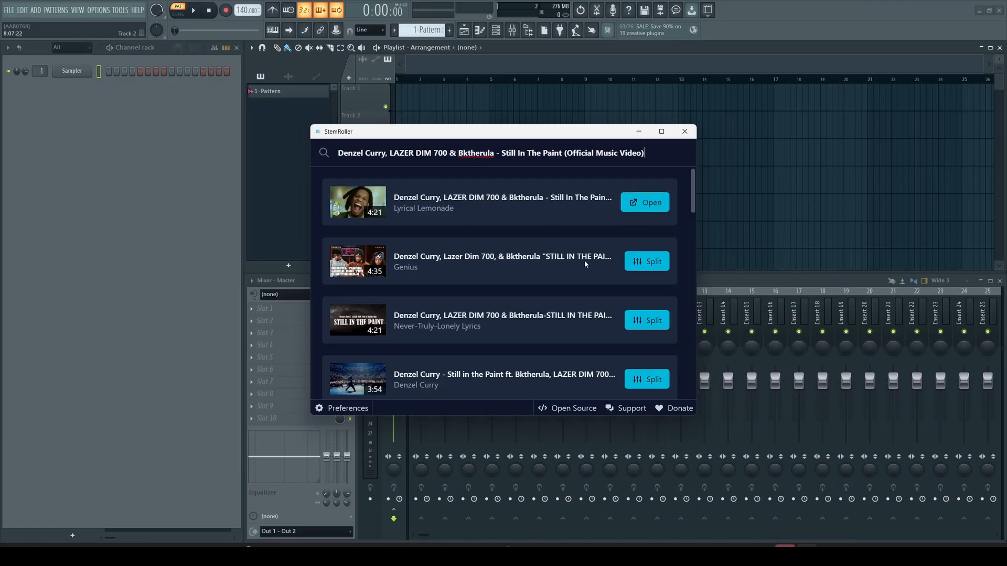
pyautogui.click(685, 133)
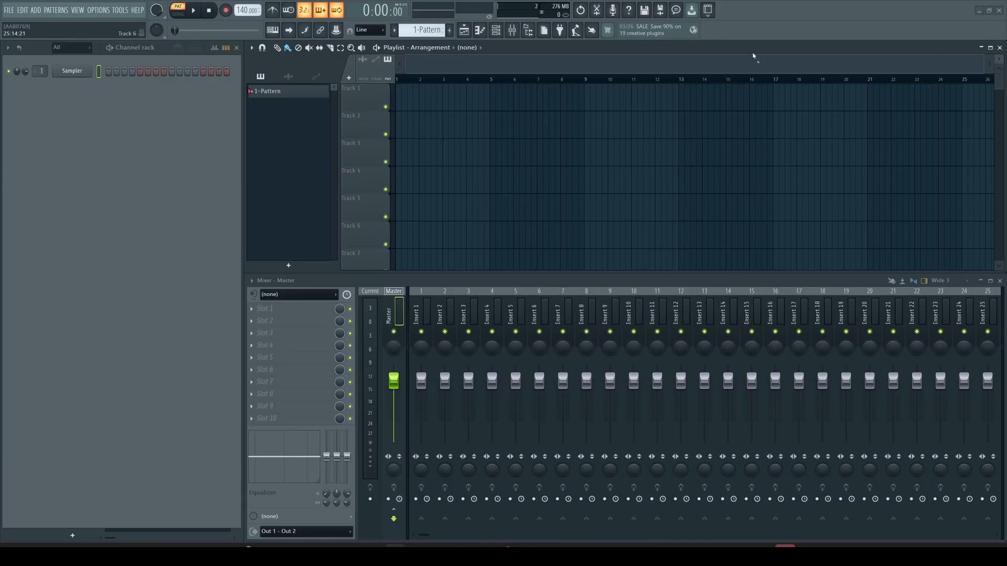
# - Place the bass and drums stems on Tracks 1 and 2 at bar 1, with the song position near bar 9
pyautogui.moveTo(754, 56); pyautogui.dragTo(397, 96)
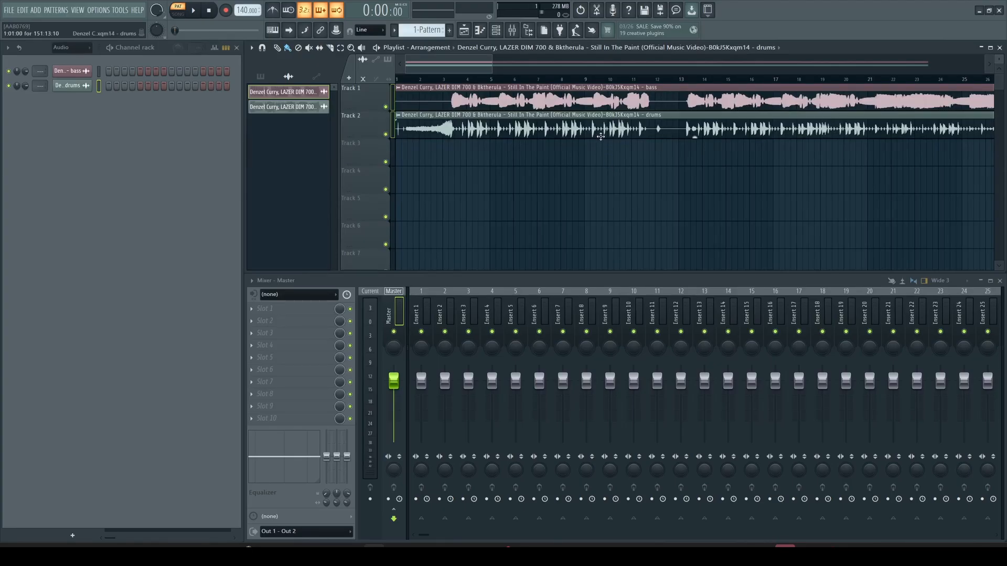
pyautogui.scroll(5, 598, 135)
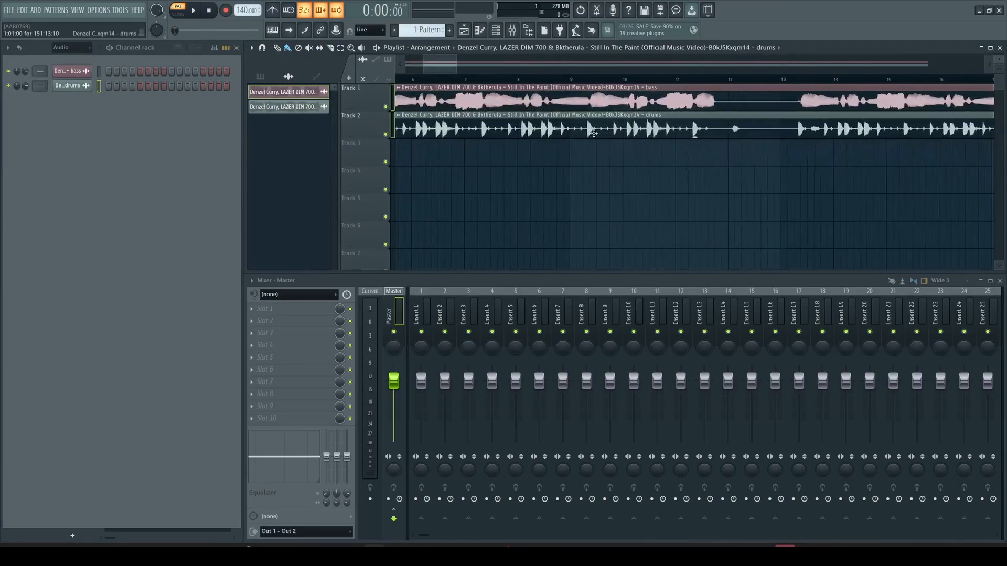
pyautogui.scroll(2, 593, 133)
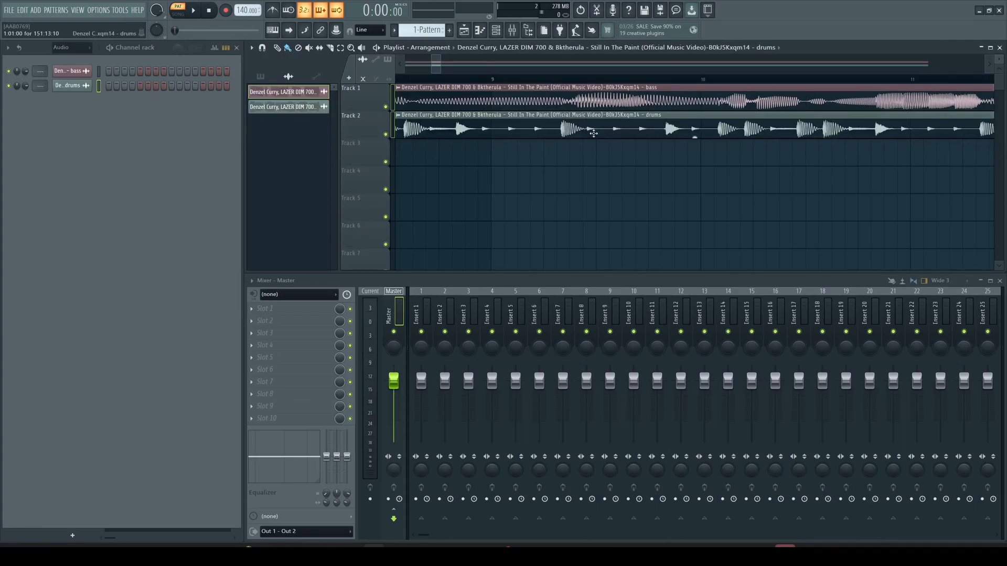
pyautogui.scroll(-4, 593, 133)
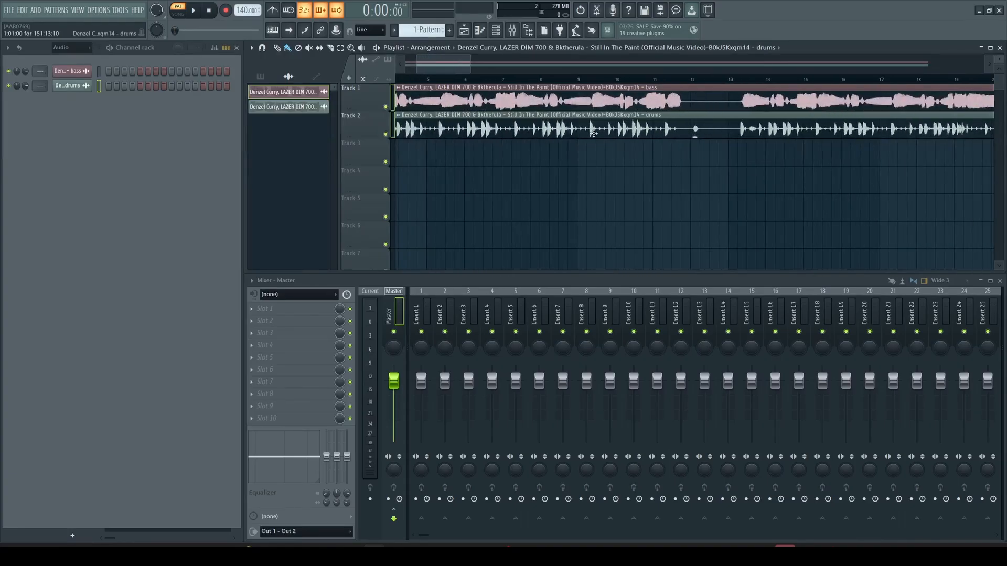
pyautogui.click(593, 81)
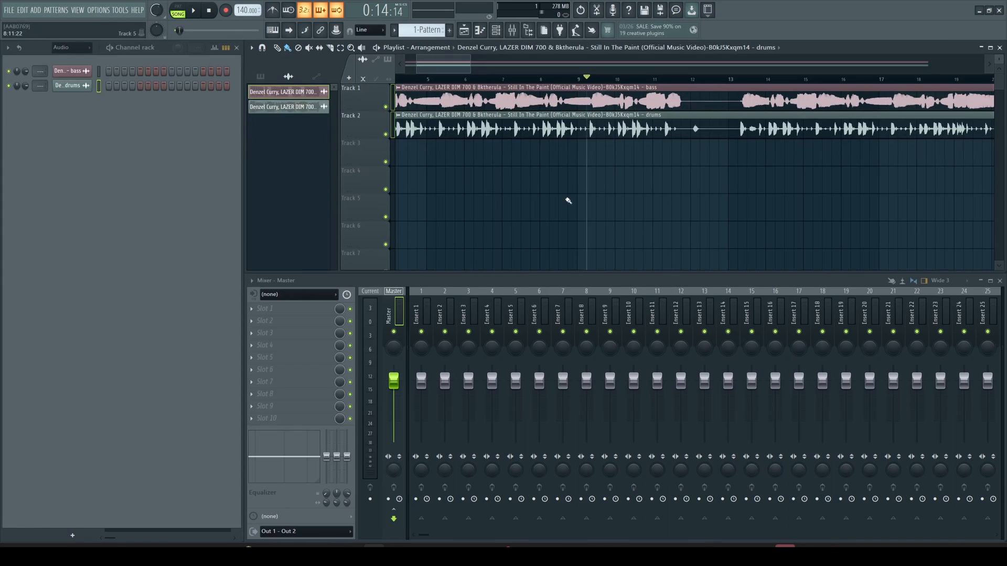
# - Preview the stems from bar 9, then shift both clips slightly later
pyautogui.press('space')
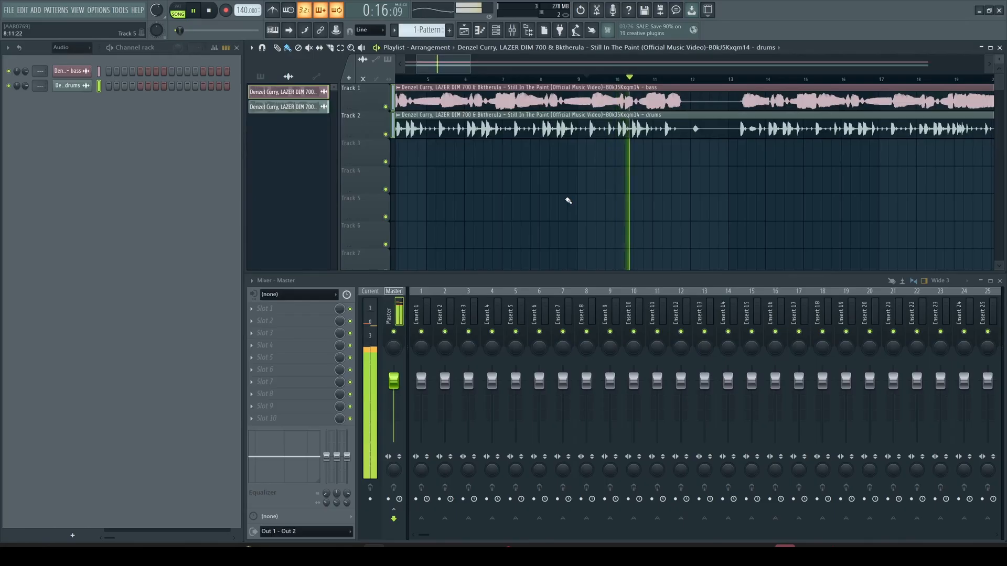
pyautogui.press('space')
pyautogui.scroll(3, 620, 152)
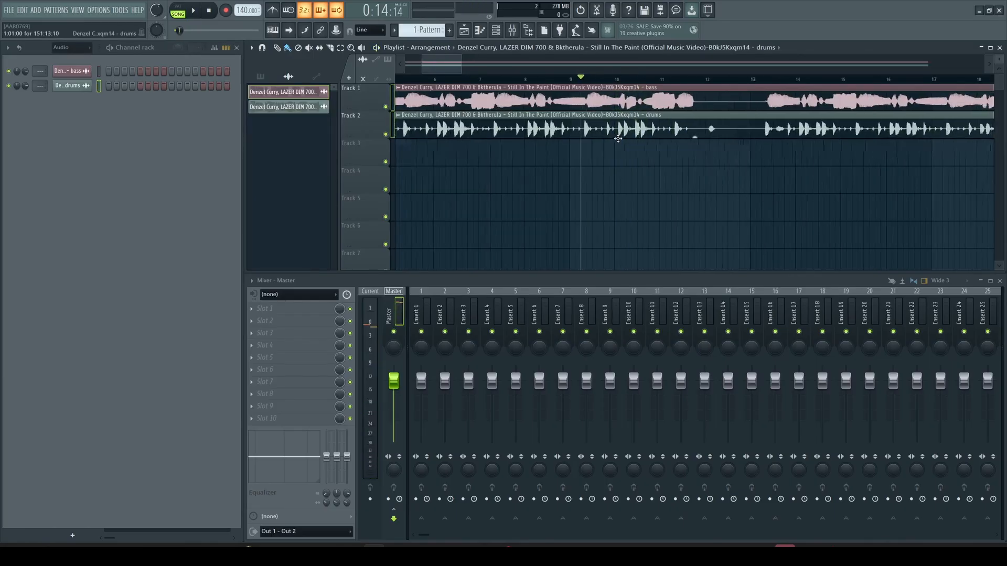
pyautogui.scroll(2, 618, 139)
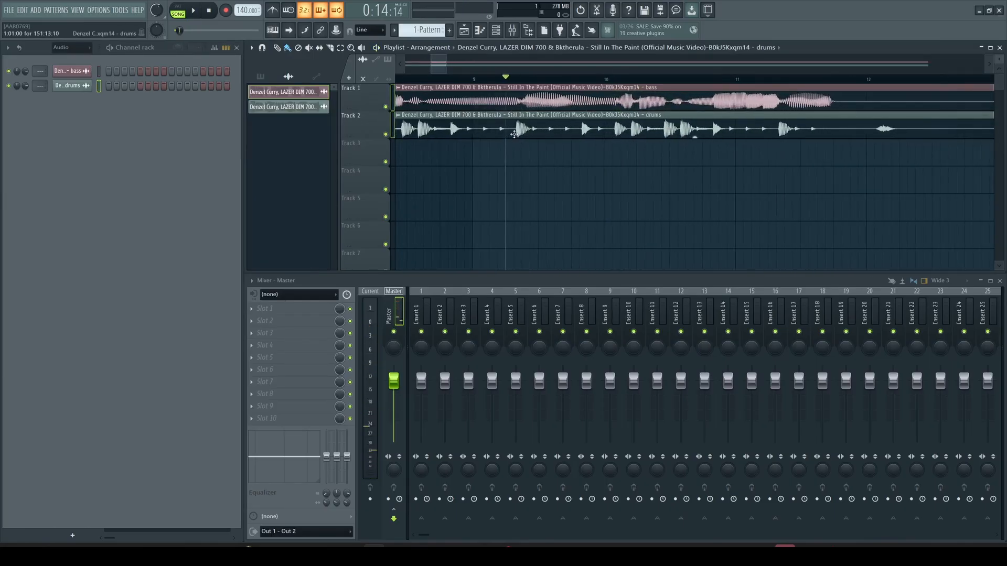
pyautogui.moveTo(583, 158); pyautogui.dragTo(535, 84)
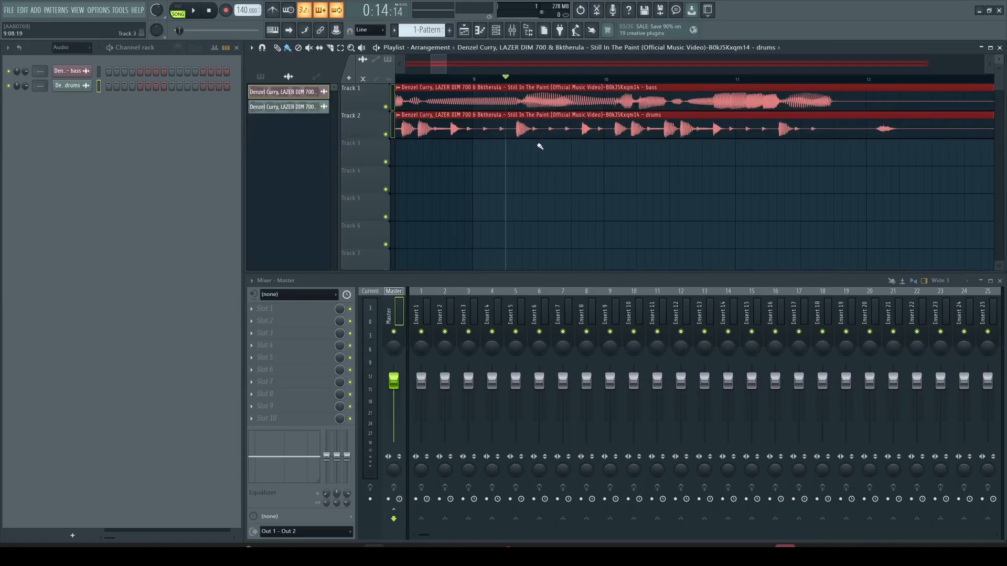
pyautogui.scroll(2, 503, 158)
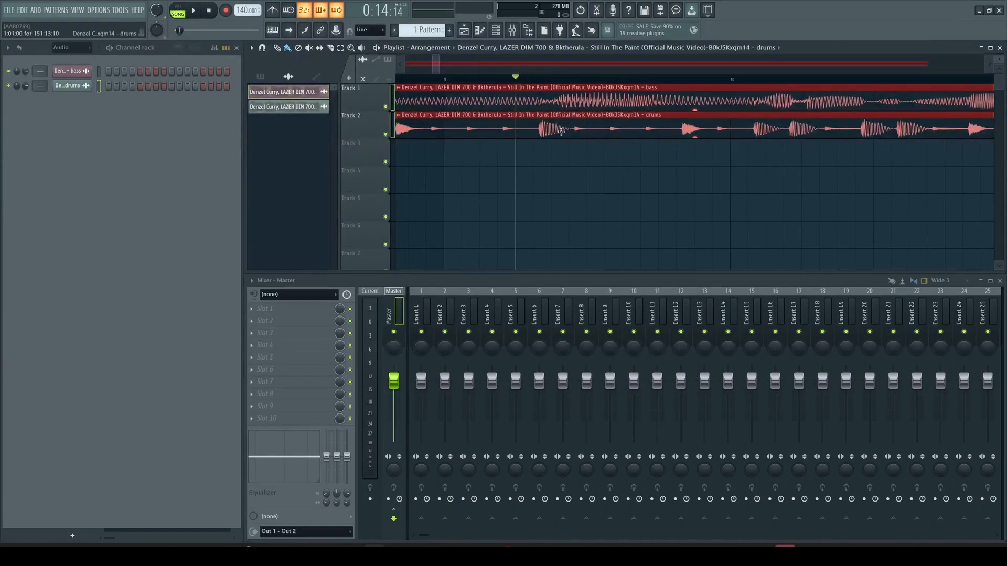
pyautogui.moveTo(546, 129); pyautogui.dragTo(607, 136)
# - Slice the bass and drums clips at the same point
pyautogui.scroll(3, 603, 137)
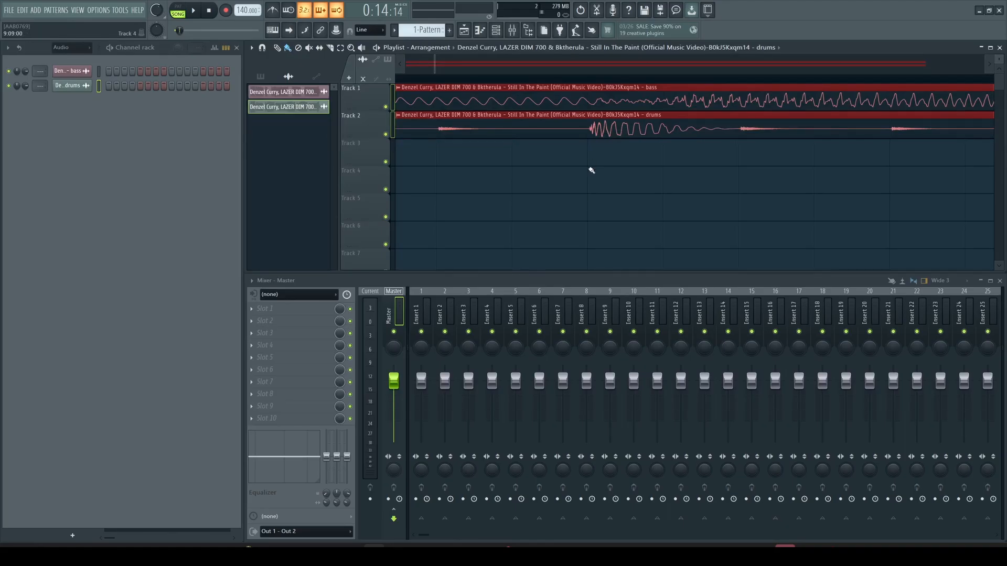
pyautogui.press('c')
pyautogui.moveTo(592, 87); pyautogui.dragTo(591, 161)
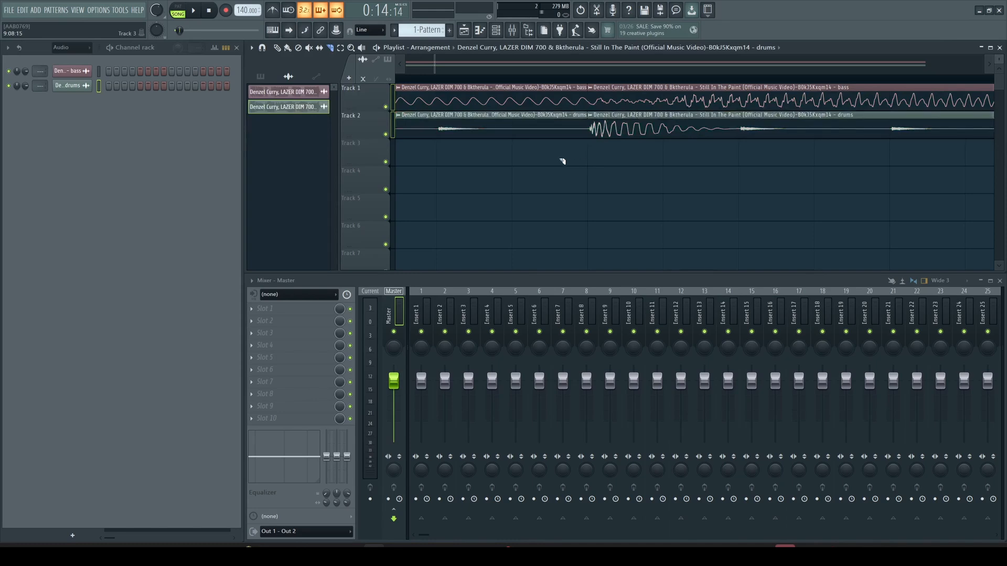
# - Delete the left-hand pieces of the bass and drums clips
pyautogui.press('b')
pyautogui.rightClick(555, 127)
pyautogui.rightClick(558, 100)
pyautogui.scroll(-6, 546, 120)
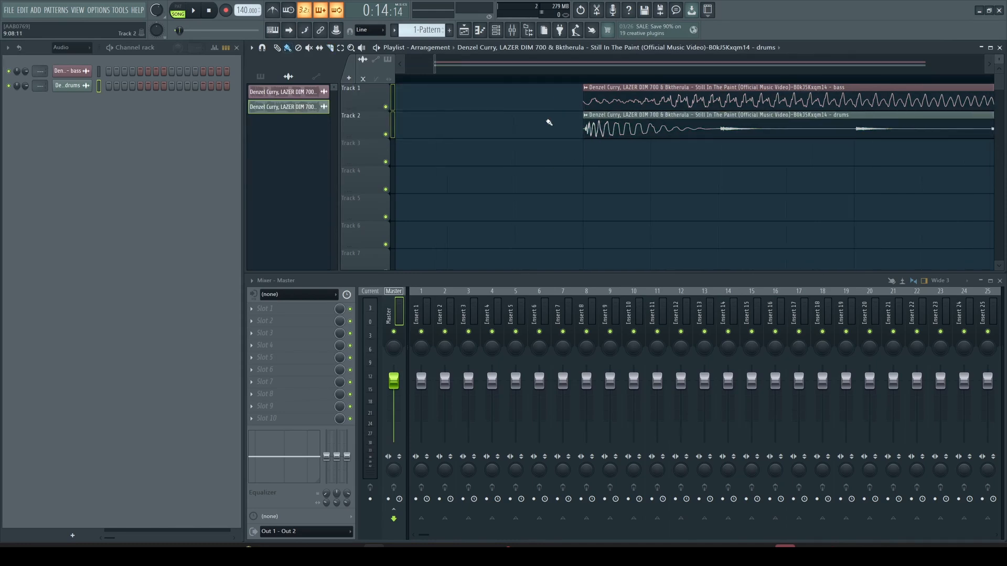
pyautogui.scroll(-1, 535, 115)
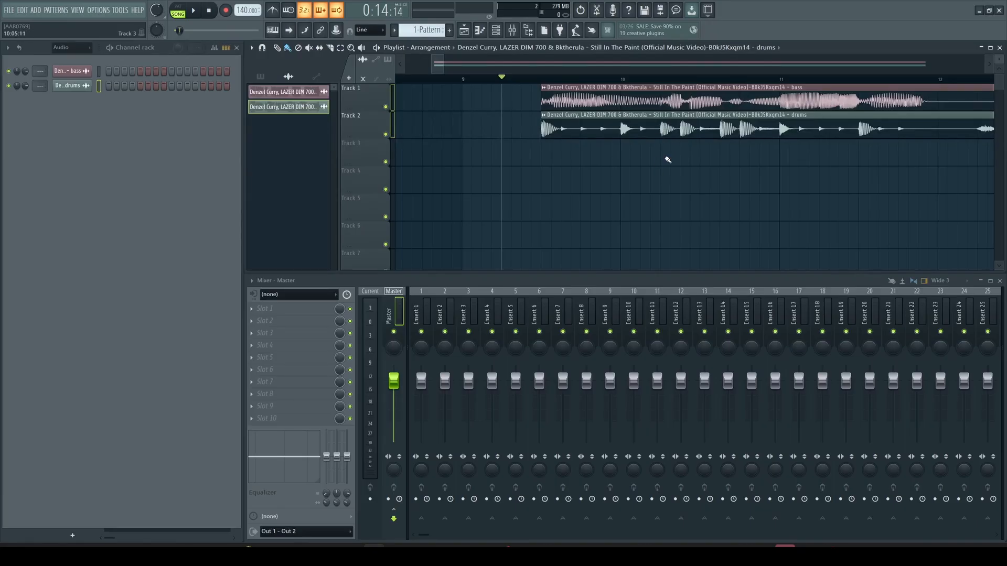
# - Cut both clips after the chop near bar 10 and delete the right-hand pieces
pyautogui.press('c')
pyautogui.moveTo(660, 154); pyautogui.dragTo(663, 87)
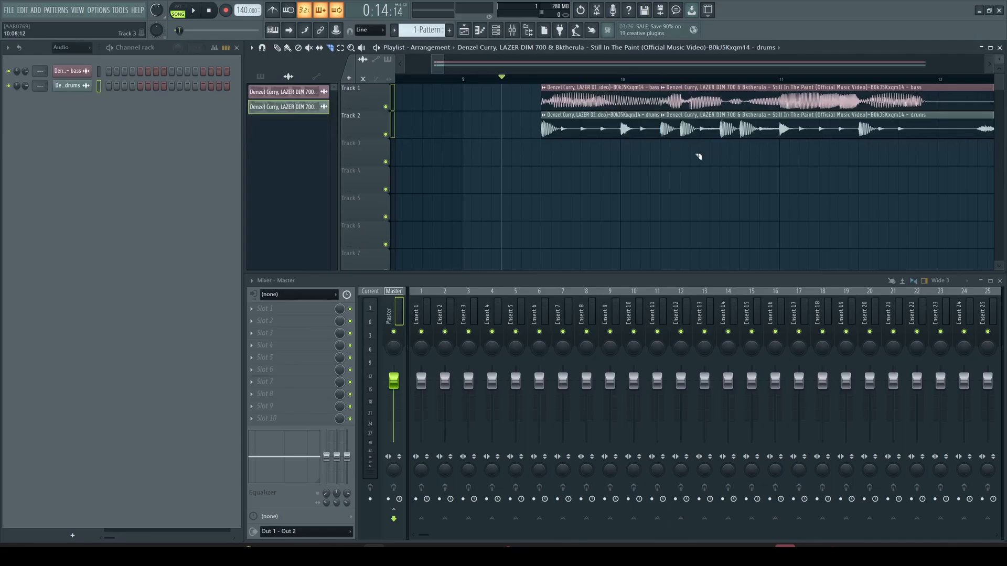
pyautogui.press('p')
pyautogui.rightClick(718, 128)
pyautogui.rightClick(727, 100)
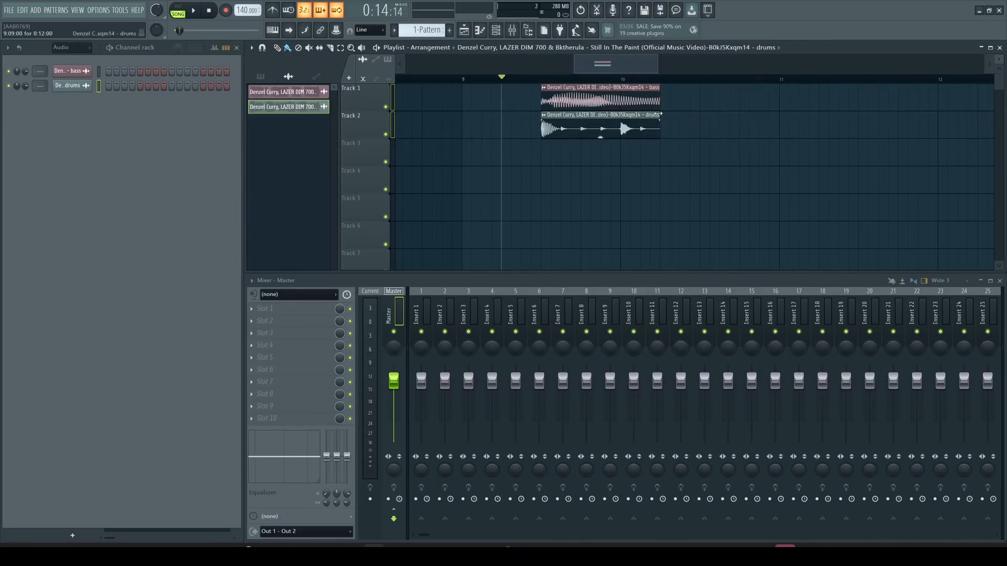
pyautogui.moveTo(659, 115); pyautogui.dragTo(560, 115)
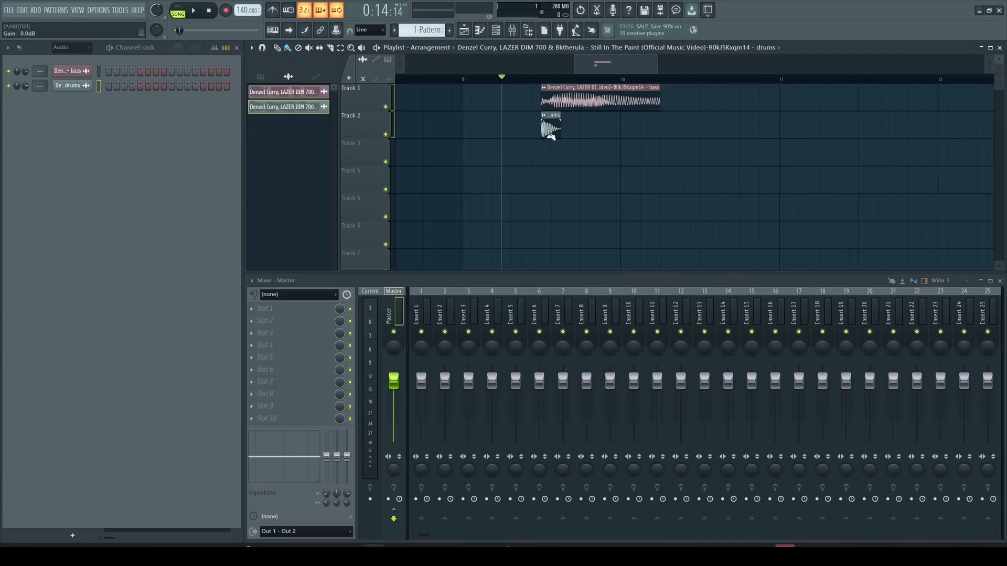
pyautogui.moveTo(647, 164); pyautogui.dragTo(317, 73)
pyautogui.keyDown('ctrl'); pyautogui.click(418, 154); pyautogui.keyUp('ctrl')
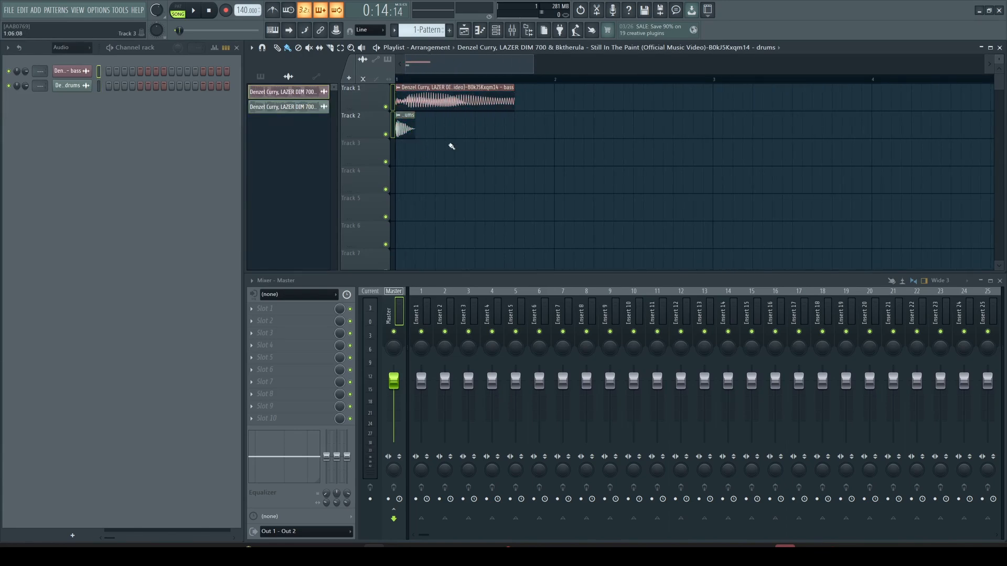
pyautogui.press('space')
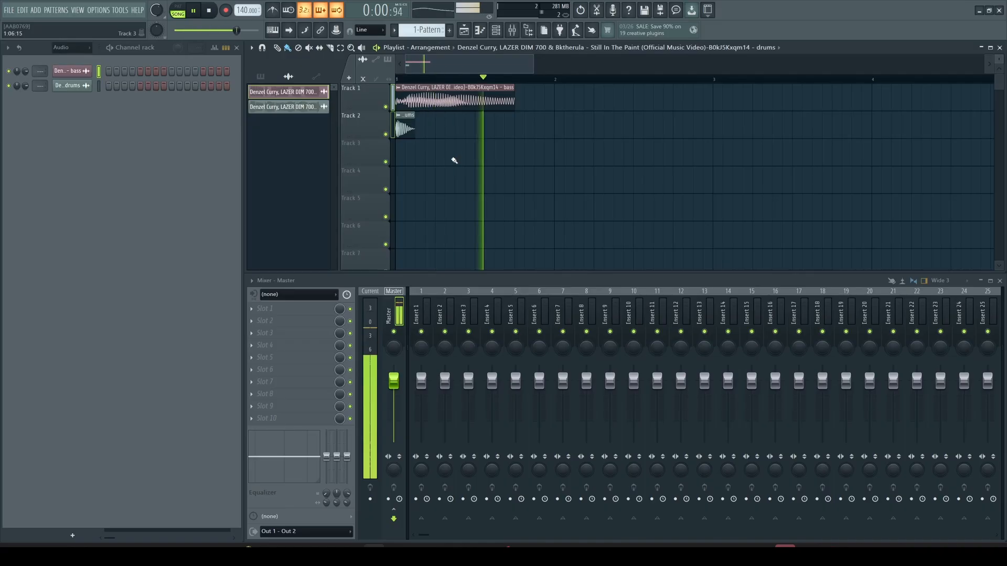
pyautogui.press('space')
pyautogui.scroll(3, 399, 127)
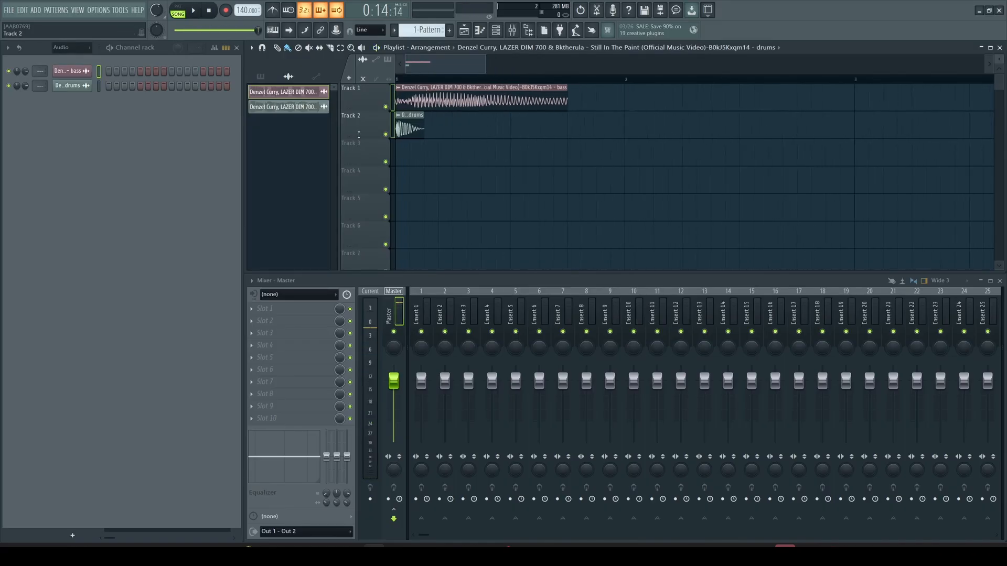
pyautogui.scroll(2, 353, 123)
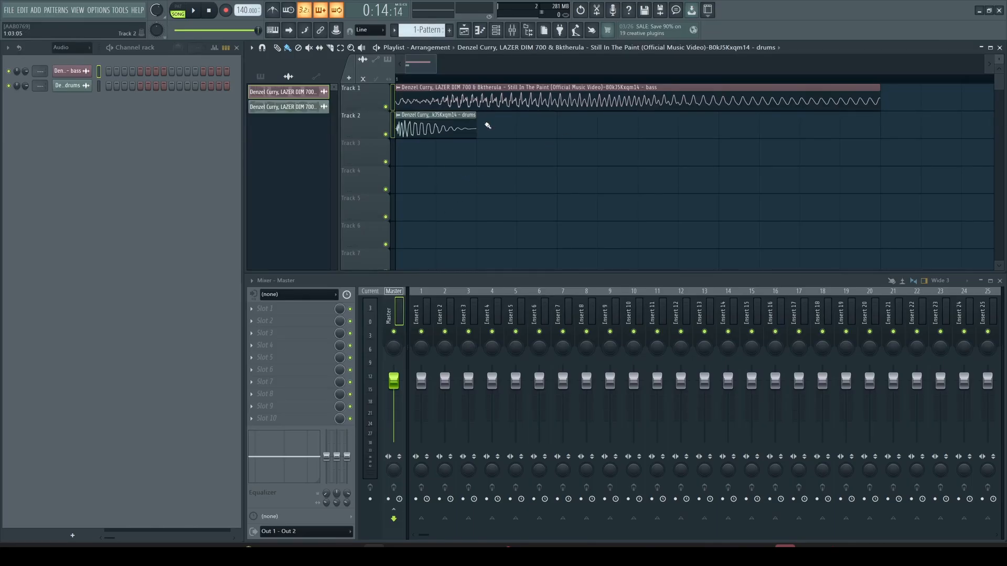
pyautogui.scroll(-2, 471, 149)
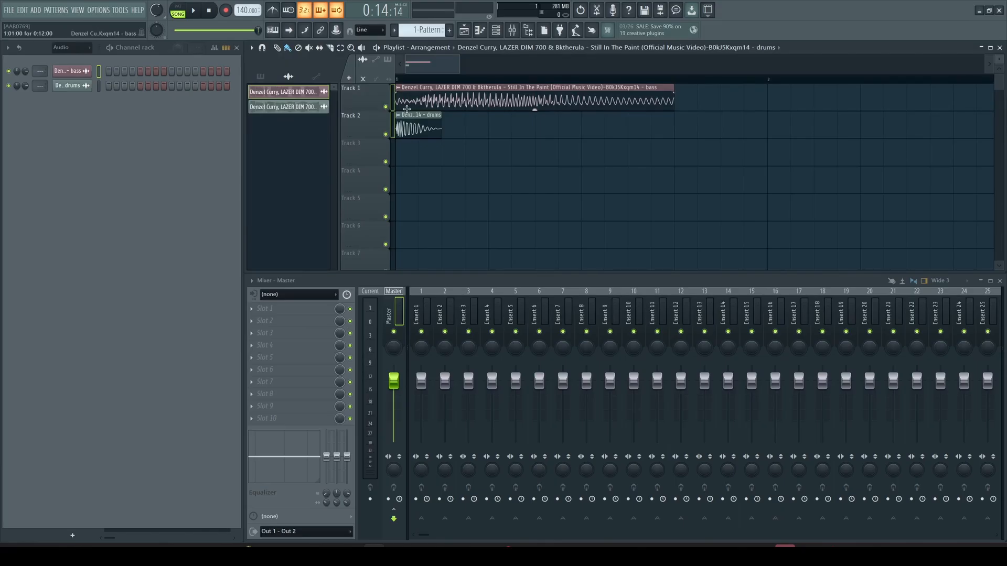
# - Unmute Track 1 and play the bass chop on its own
pyautogui.click(386, 135)
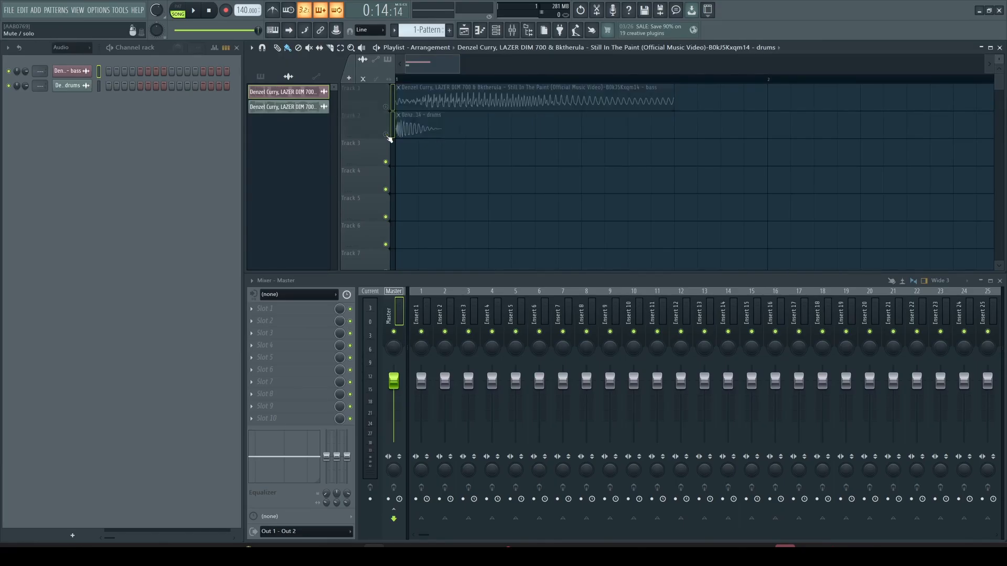
pyautogui.doubleClick(368, 124)
pyautogui.click(386, 108)
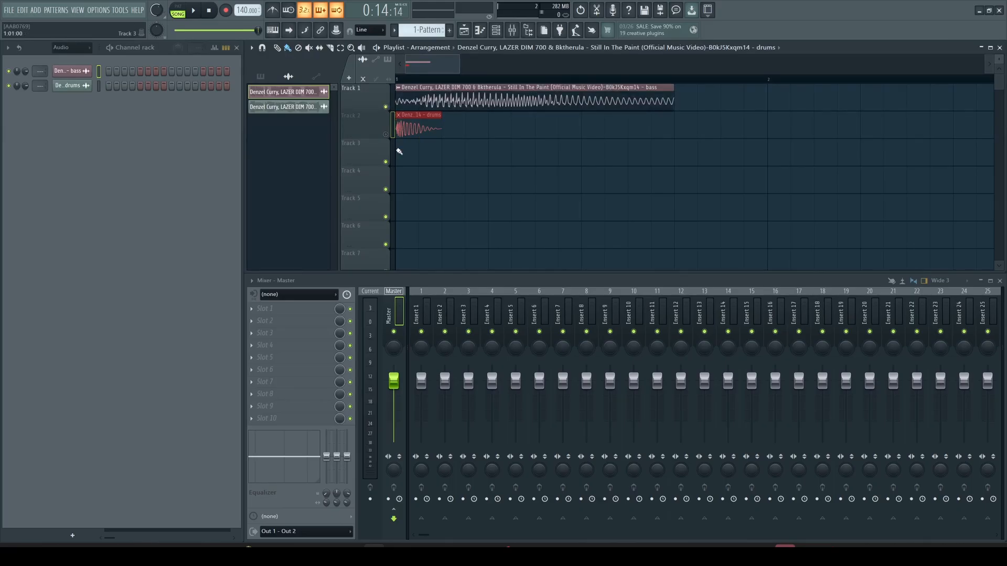
pyautogui.press('space')
pyautogui.press('space')
# - Unmute Track 2 and play the bass and drums chops together
pyautogui.click(386, 134)
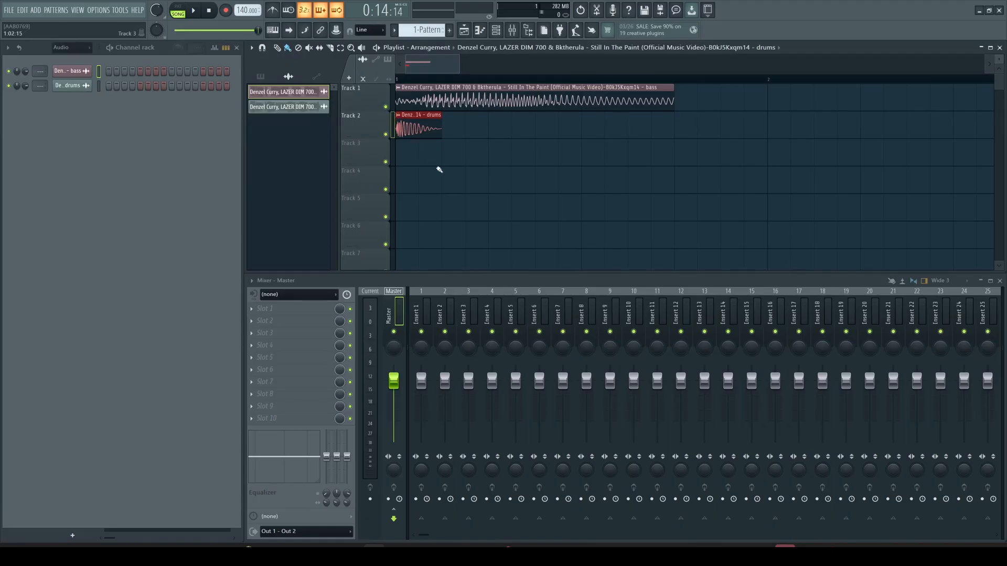
pyautogui.press('space')
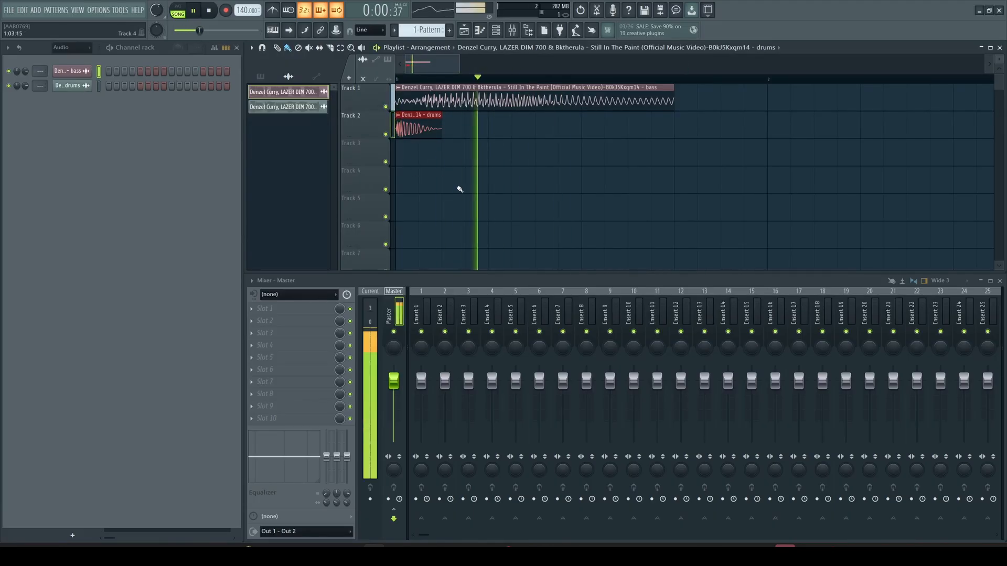
pyautogui.press('space')
pyautogui.scroll(-2, 437, 182)
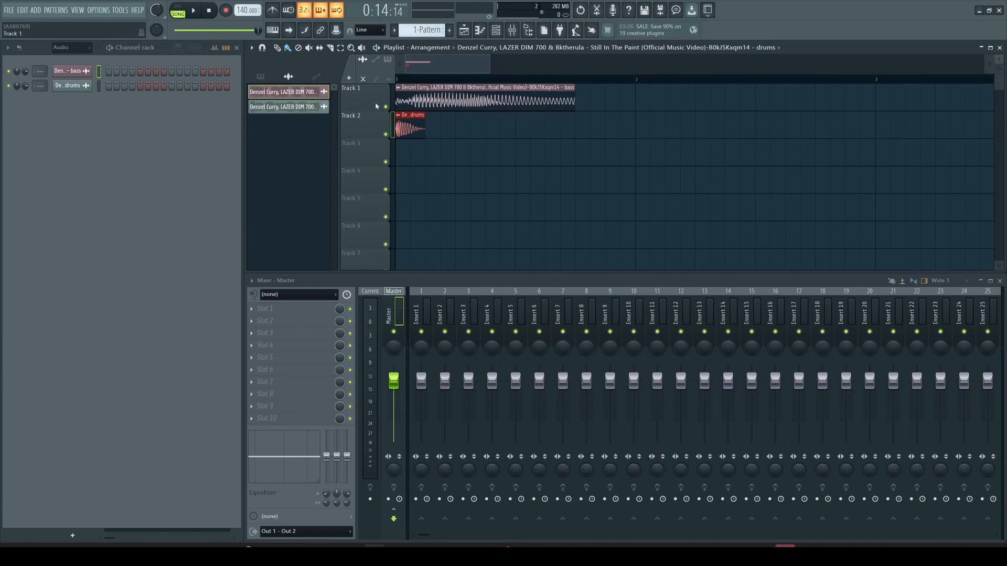
# - Make the bass clip a unique sample, saved as Part_4
pyautogui.click(399, 88)
pyautogui.click(485, 106)
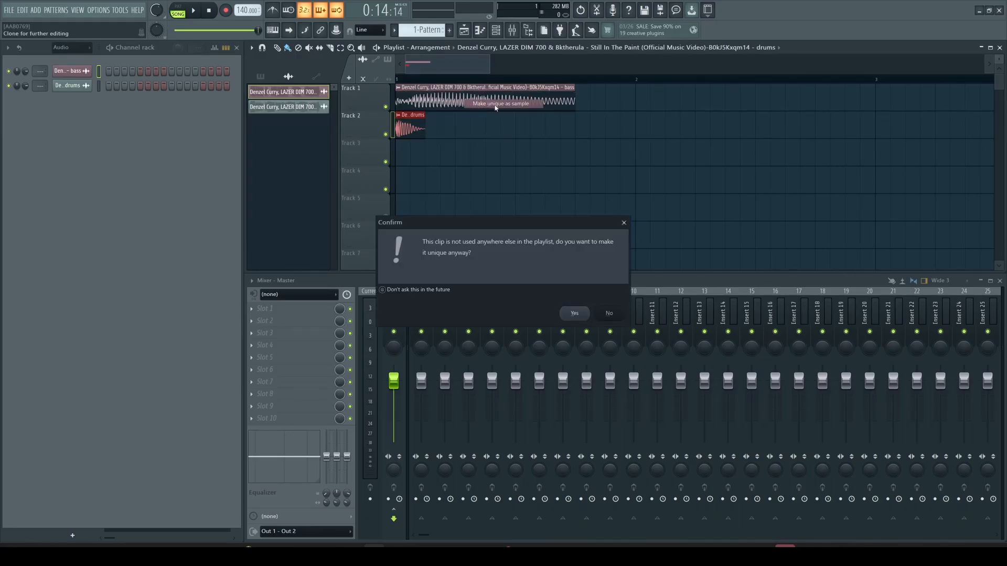
pyautogui.click(574, 313)
pyautogui.press('Return')
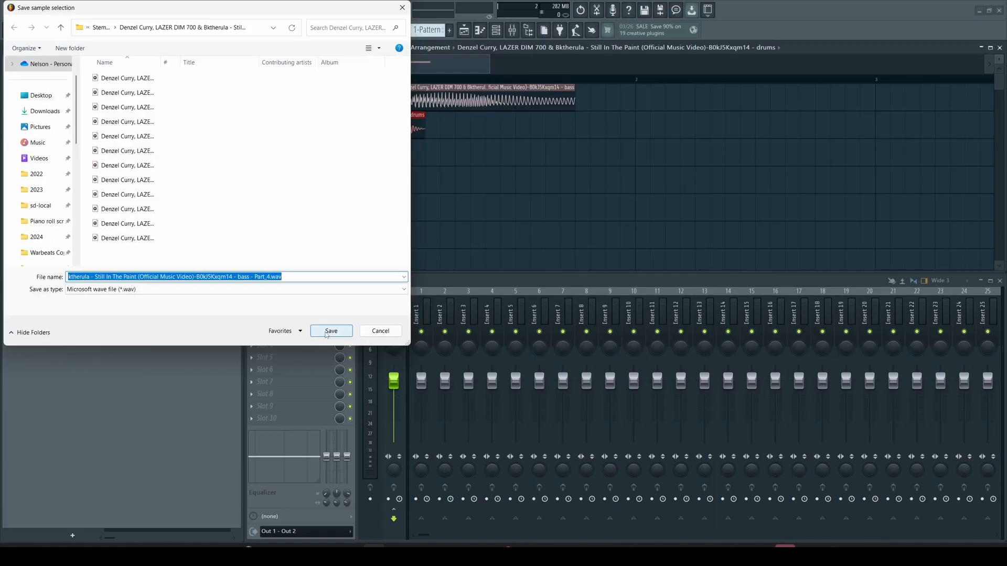
# - Make the drums clip a unique sample, saved as Part_2
pyautogui.click(400, 116)
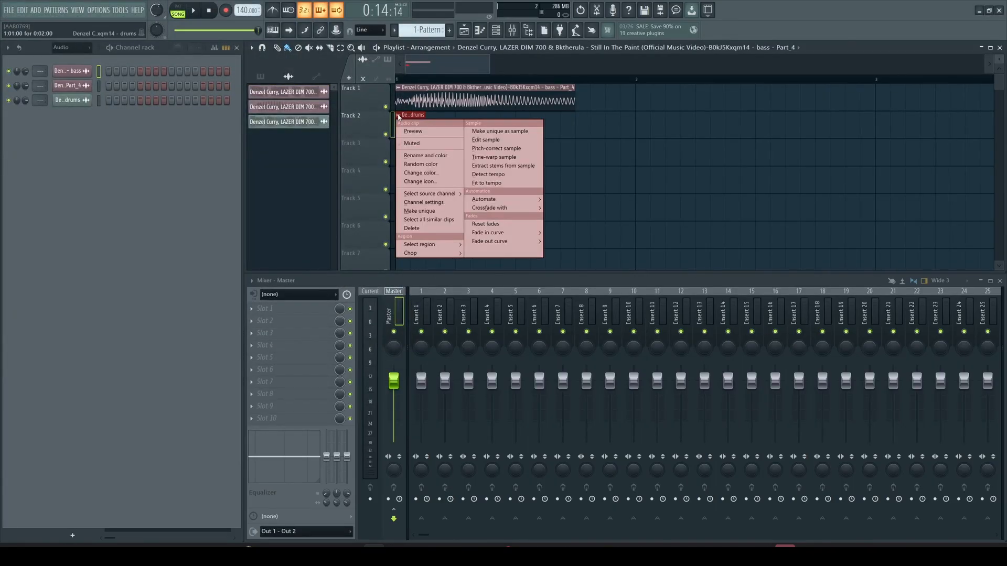
pyautogui.click(500, 131)
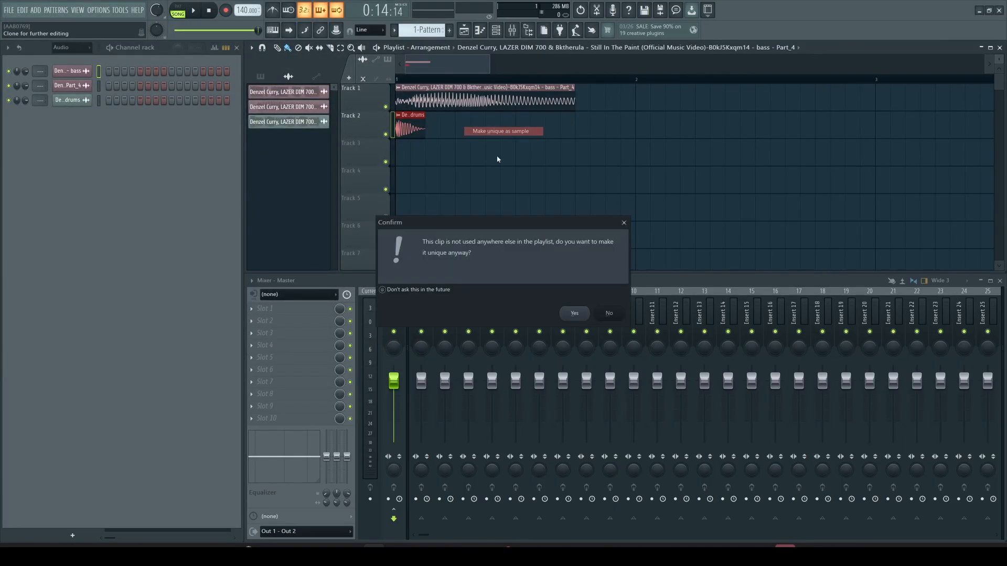
pyautogui.click(574, 314)
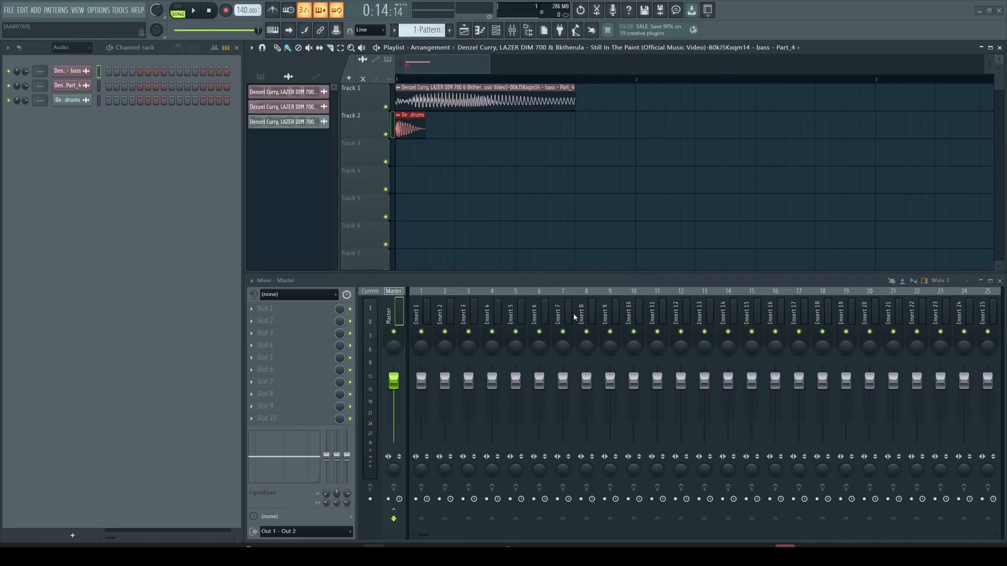
pyautogui.click(339, 332)
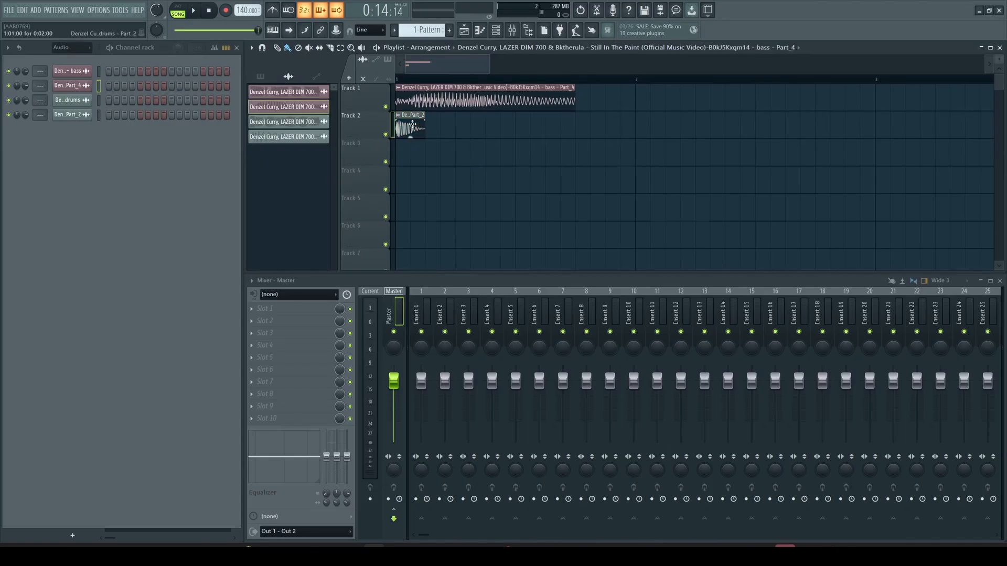
# - Delete the original bass and drums stem channels, keeping Part_4 and Part_2
pyautogui.click(413, 125)
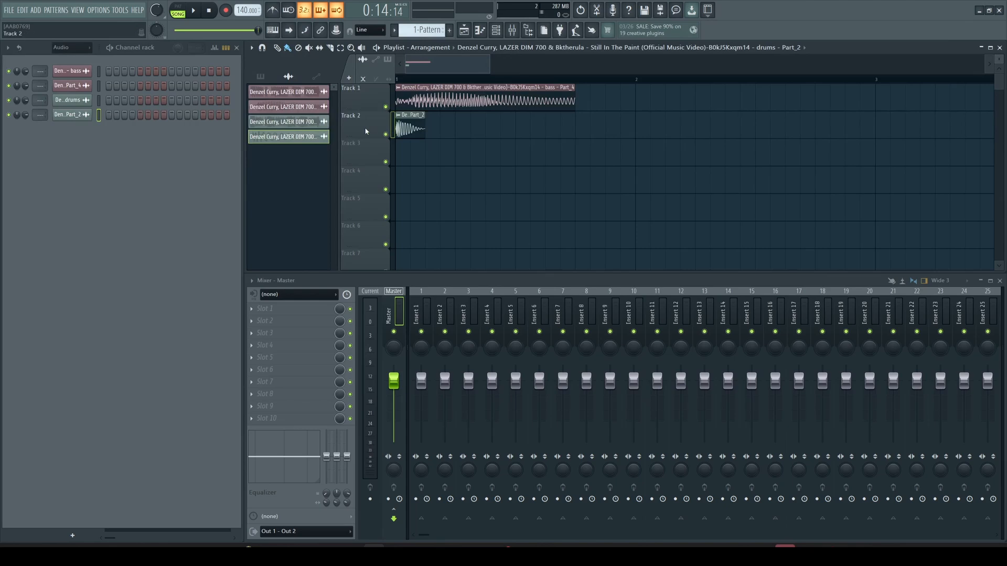
pyautogui.click(315, 123)
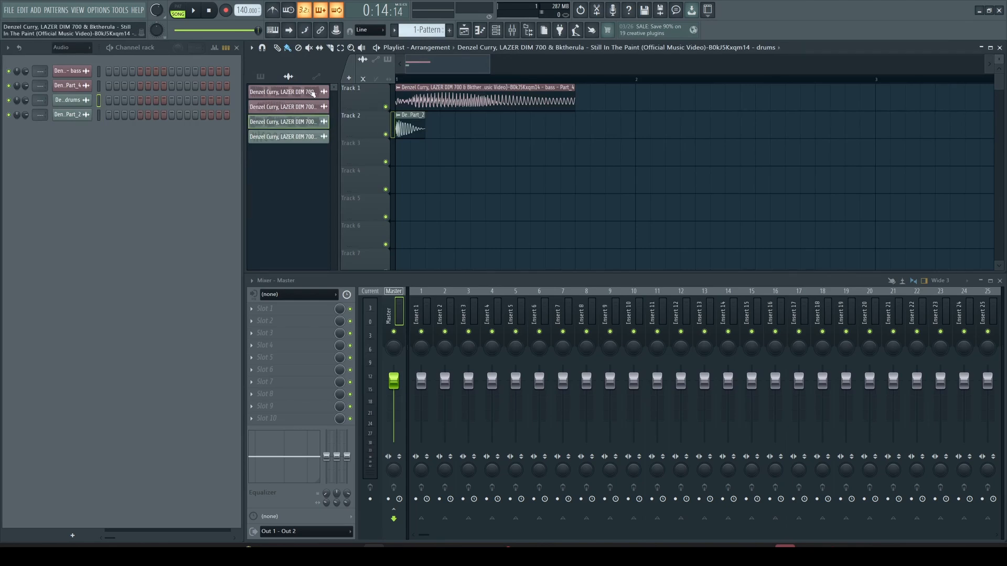
pyautogui.click(314, 93)
pyautogui.rightClick(311, 92)
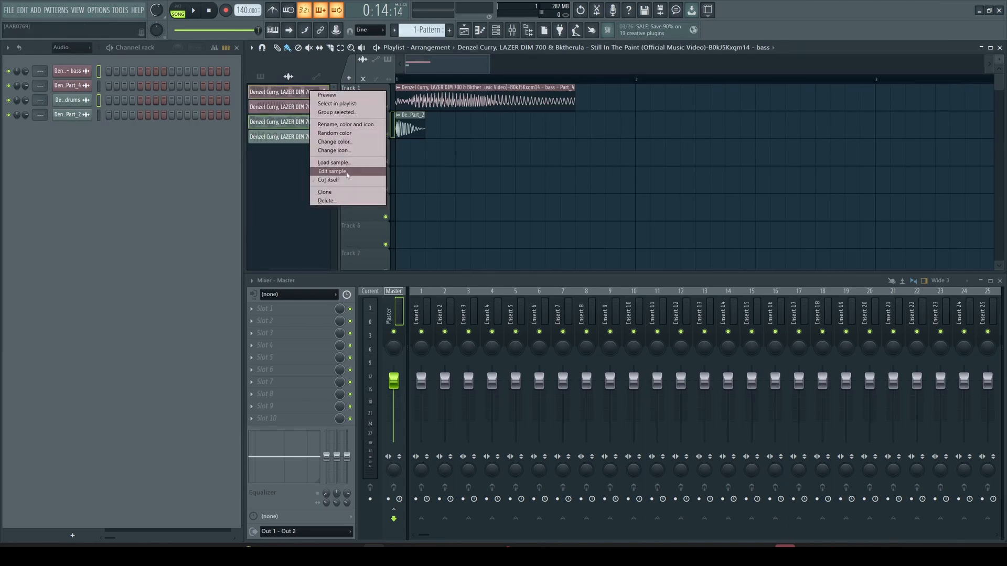
pyautogui.click(341, 201)
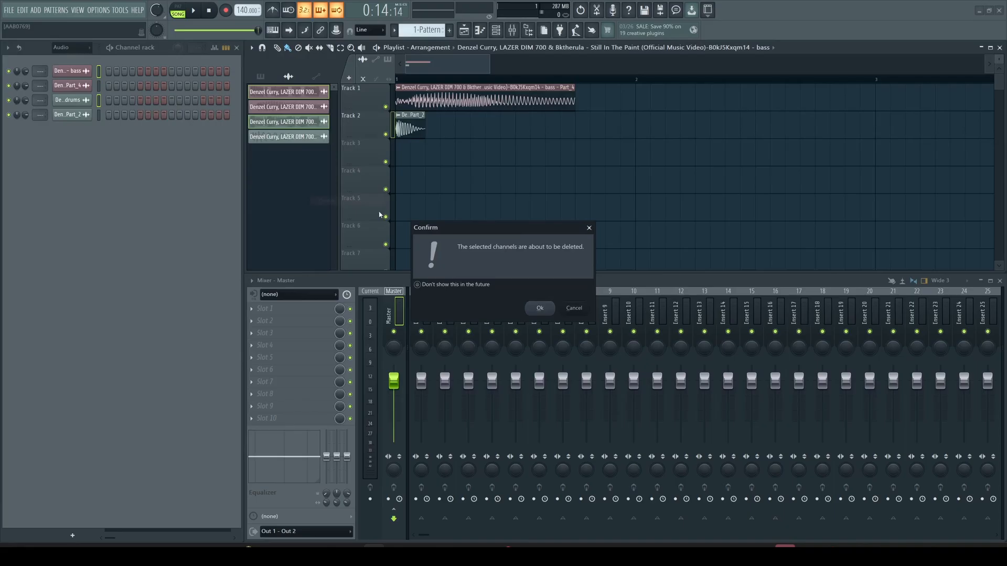
pyautogui.click(543, 311)
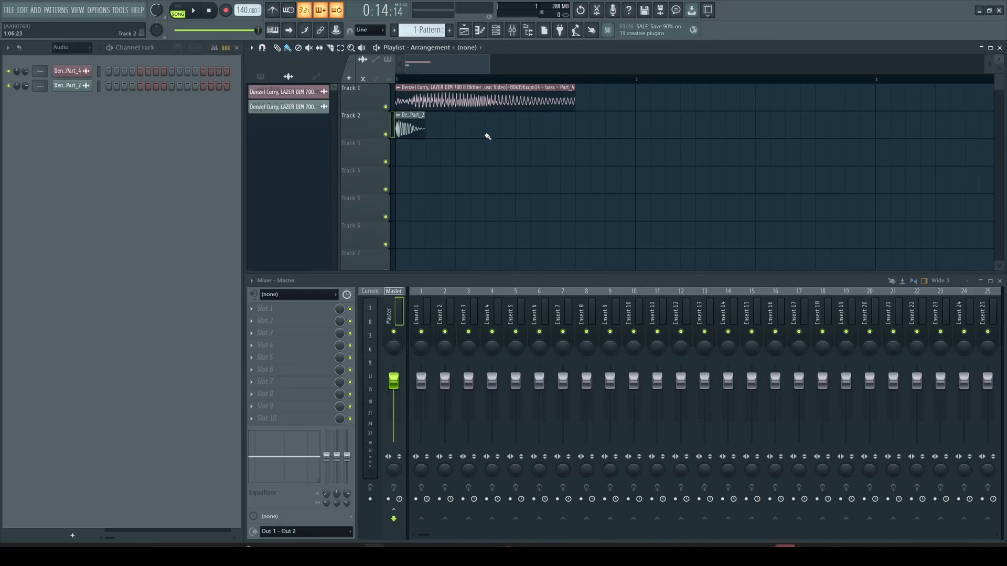
# - Open the bass Part_4 clip's settings and send its waveform to the Newtone pitch corrector
pyautogui.doubleClick(475, 101)
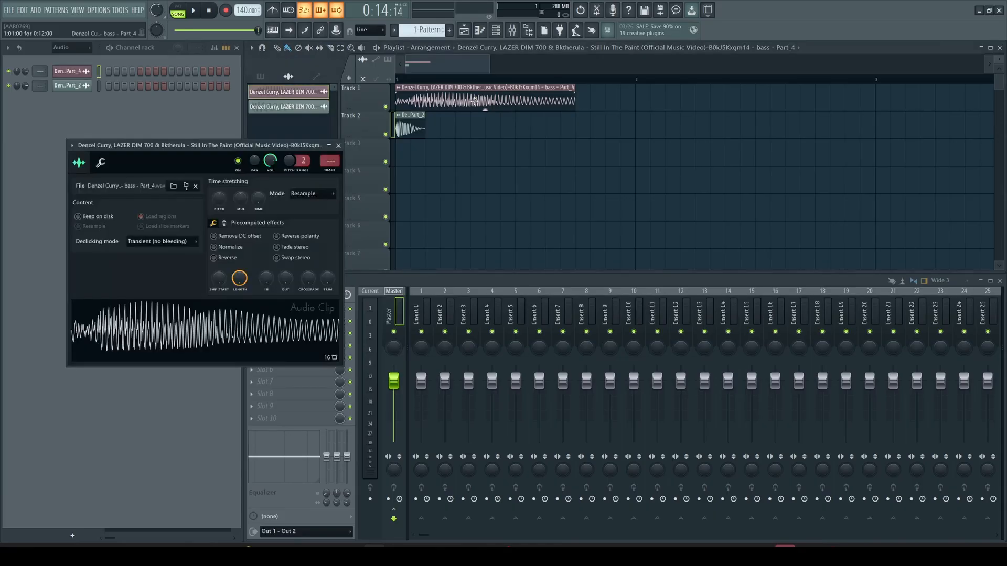
pyautogui.moveTo(242, 145); pyautogui.dragTo(599, 140)
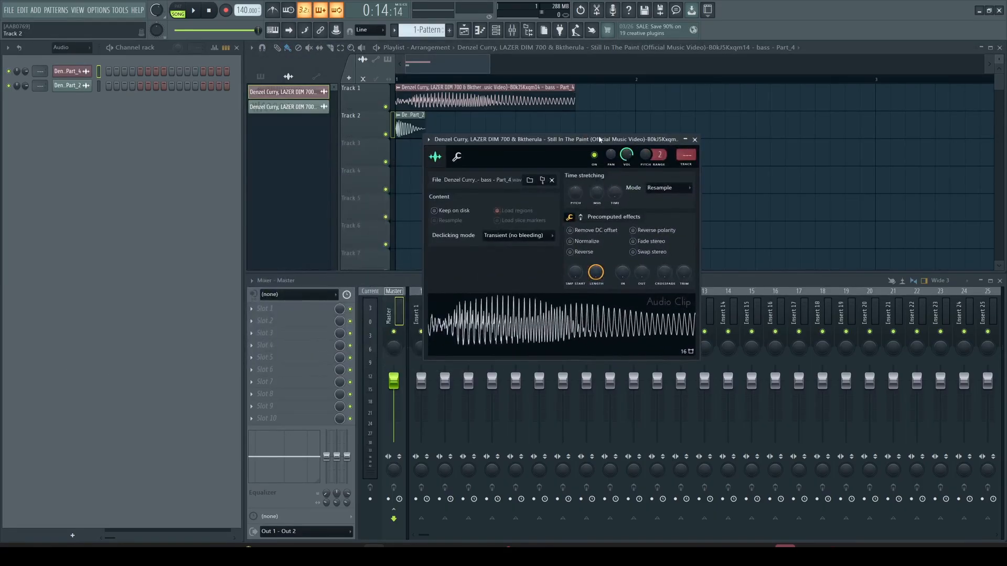
pyautogui.rightClick(537, 327)
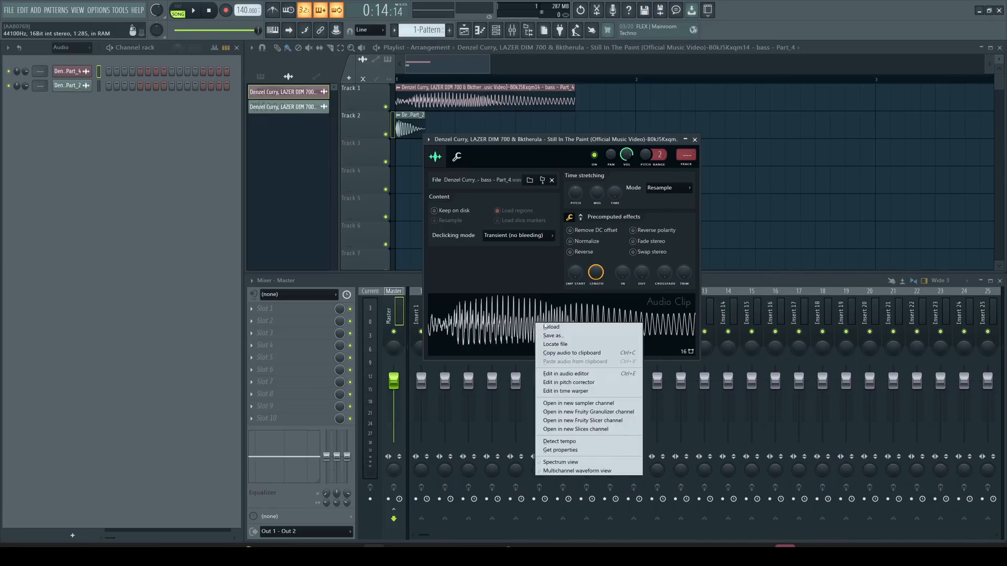
pyautogui.click(598, 383)
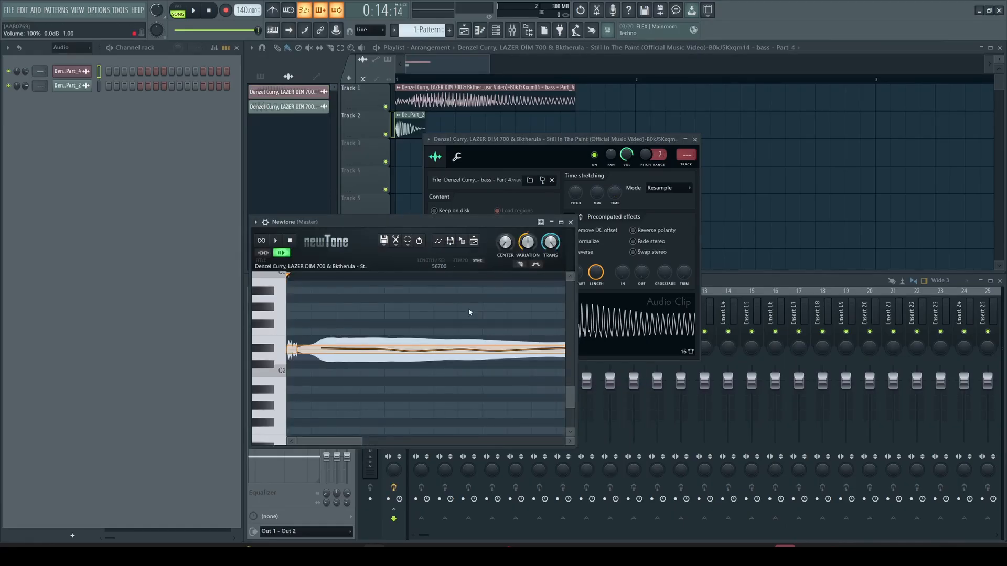
# - Set Newtone's scale to C major while reviewing the bass pitch, then close Newtone
pyautogui.moveTo(466, 222); pyautogui.dragTo(794, 157)
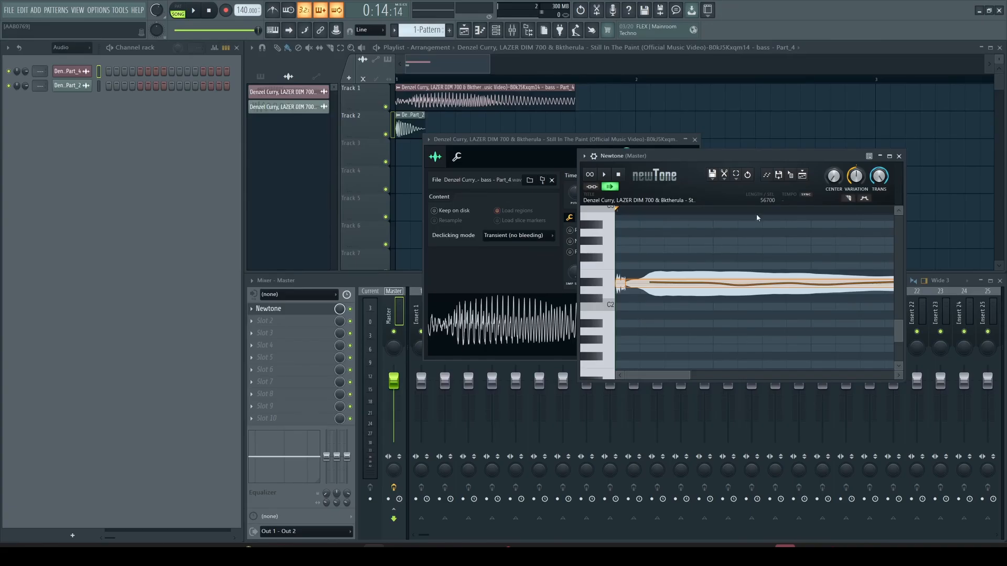
pyautogui.click(725, 176)
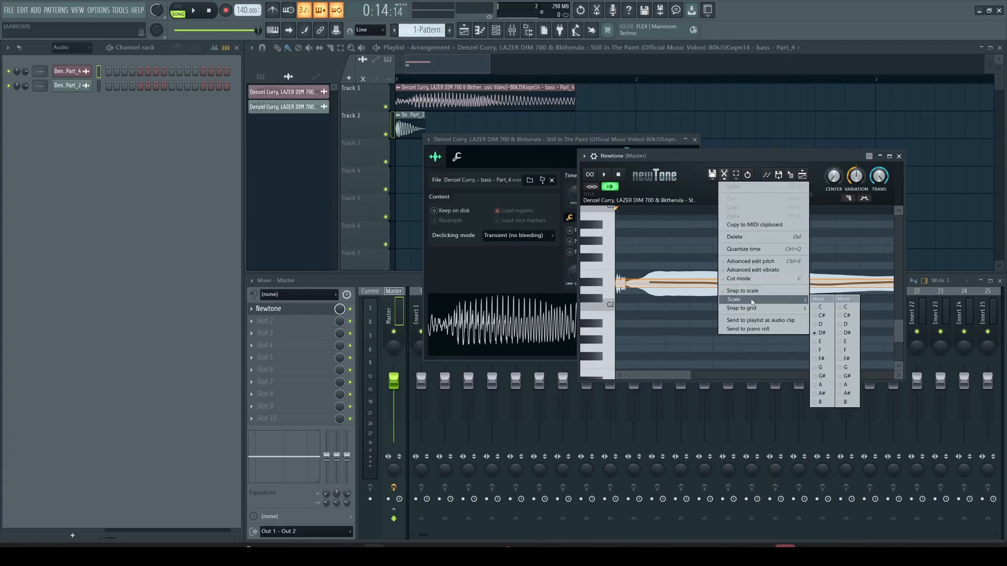
pyautogui.click(824, 308)
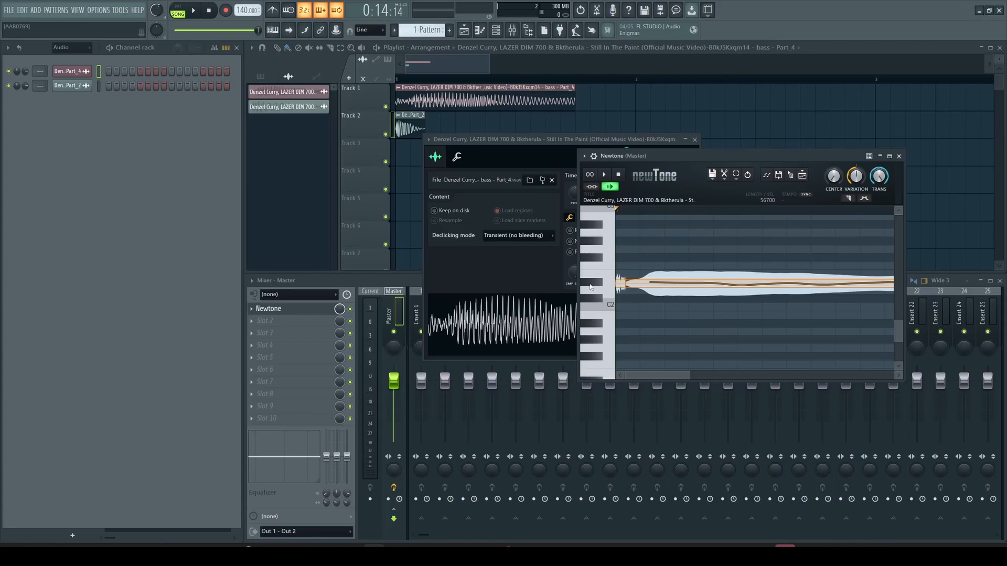
pyautogui.click(899, 156)
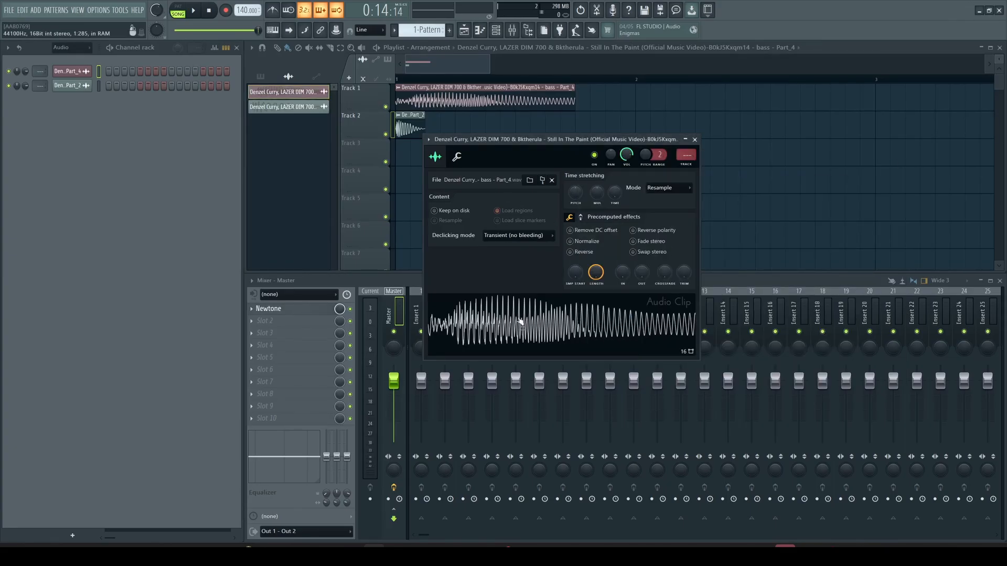
# - Change the bass Part_4 sample's root note from C5 to D#5 and audition a few keys
pyautogui.click(458, 158)
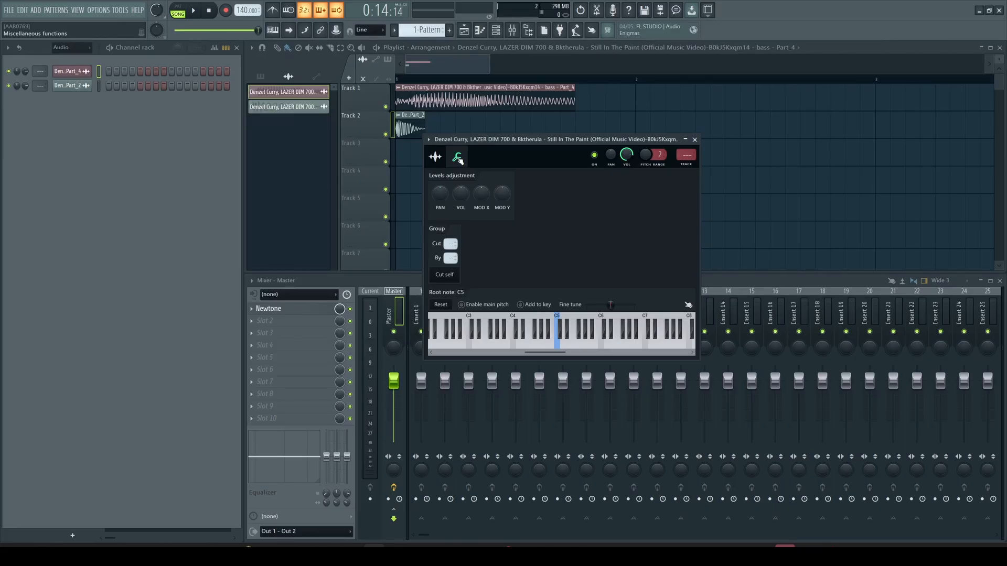
pyautogui.rightClick(569, 334)
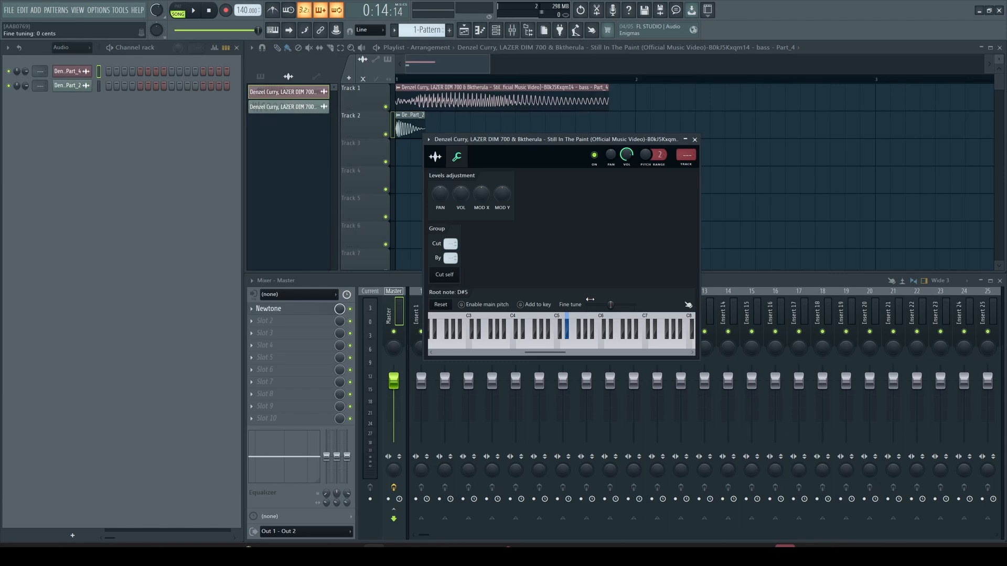
pyautogui.press('3')
pyautogui.press('q')
pyautogui.press('r')
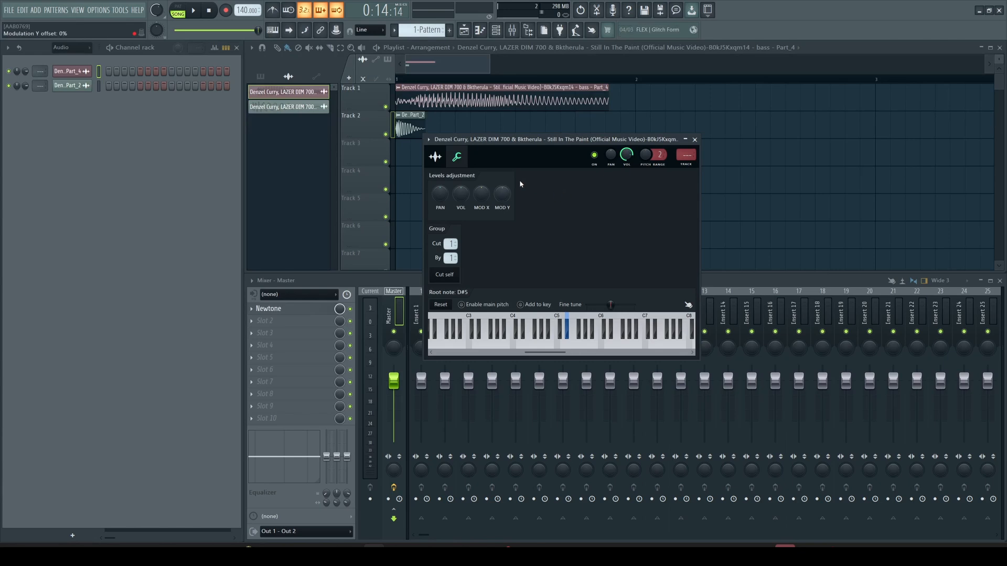
pyautogui.click(436, 157)
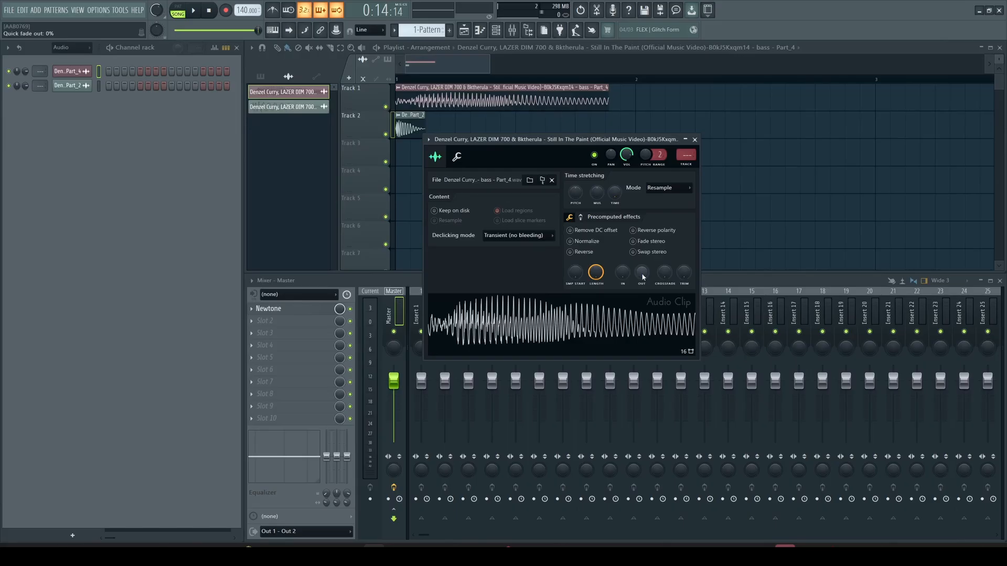
# - Give the bass sample a 25% OUT fade-out, preview it, and close its channel settings
pyautogui.moveTo(642, 272); pyautogui.dragTo(641, 259)
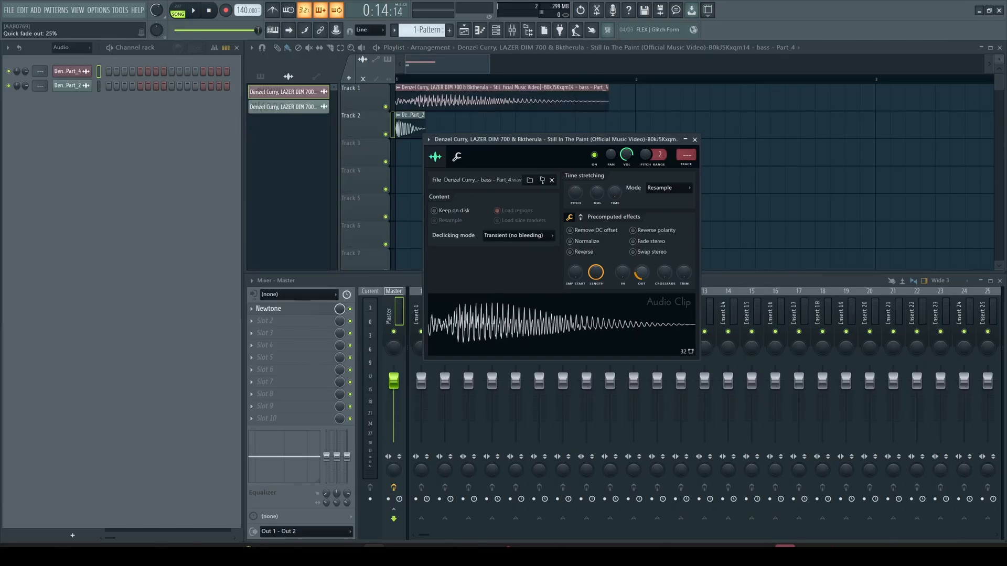
pyautogui.click(625, 323)
pyautogui.click(696, 140)
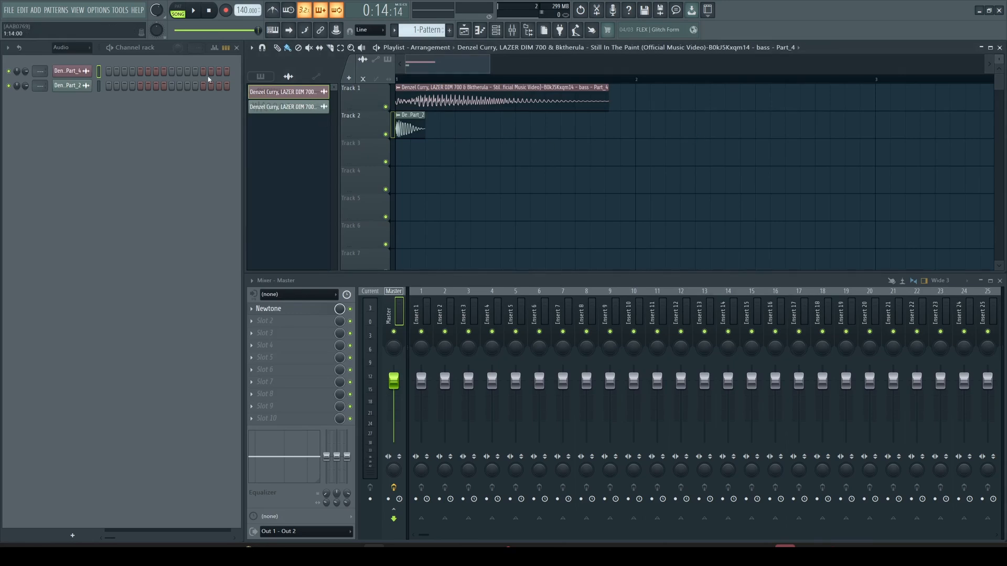
# - Open the bass channel in the piano roll and draw a lengthened D#5 note at the start
pyautogui.rightClick(71, 72)
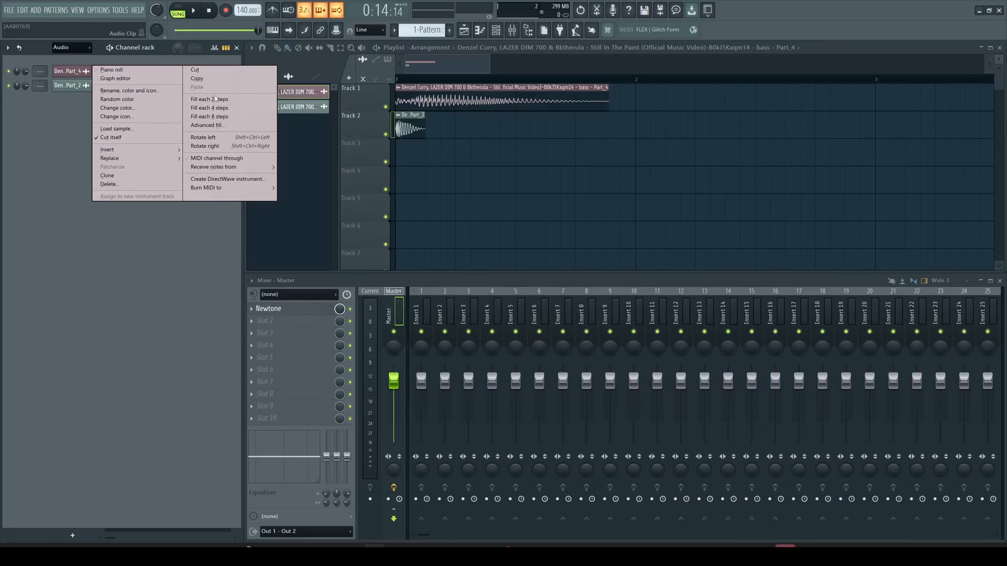
pyautogui.click(113, 70)
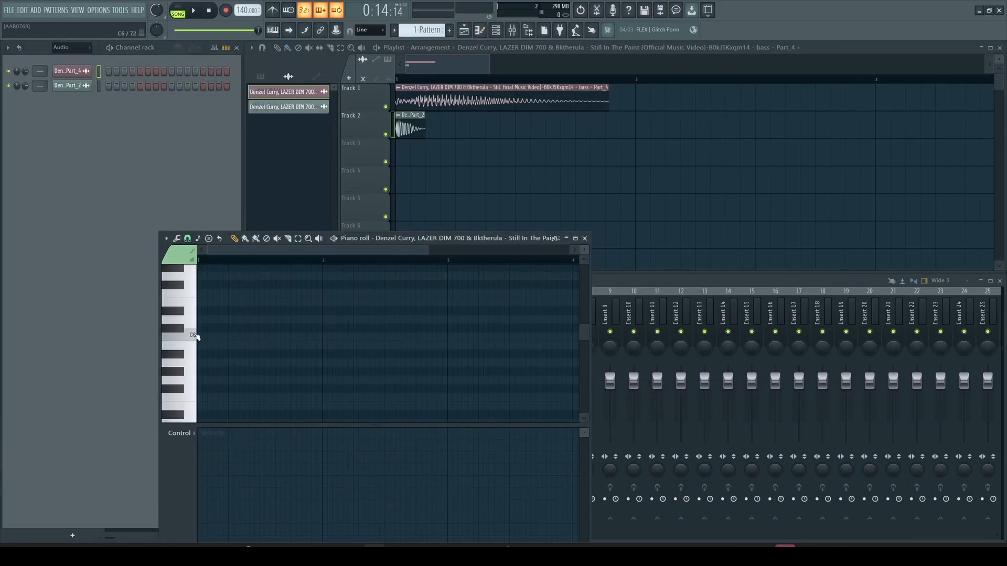
pyautogui.scroll(-4, 203, 358)
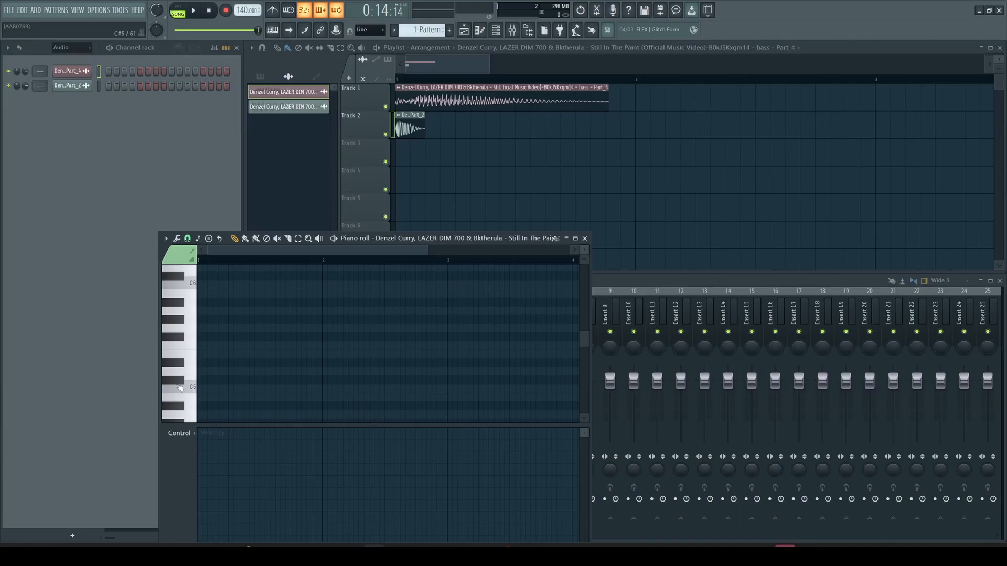
pyautogui.click(200, 363)
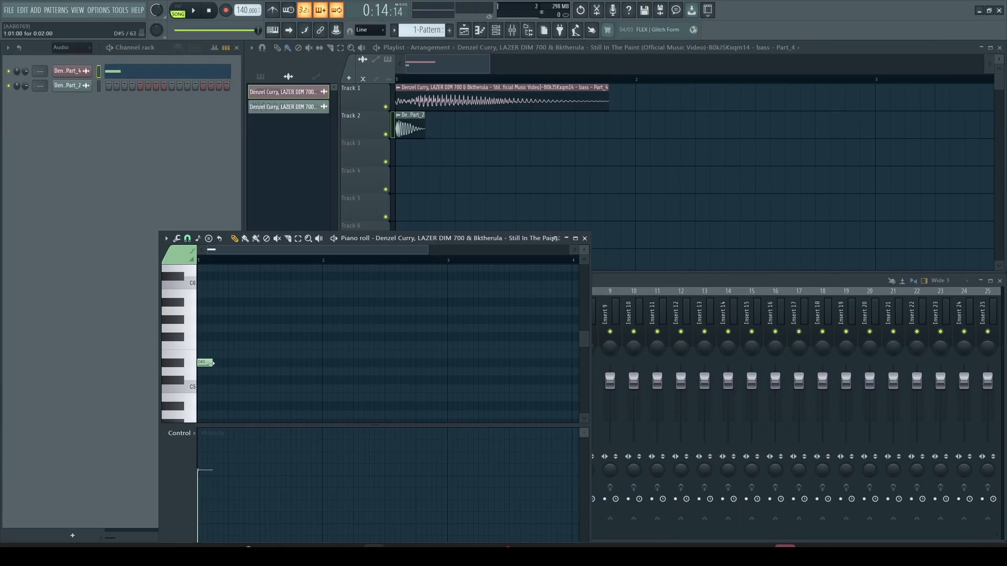
pyautogui.moveTo(213, 364); pyautogui.dragTo(247, 367)
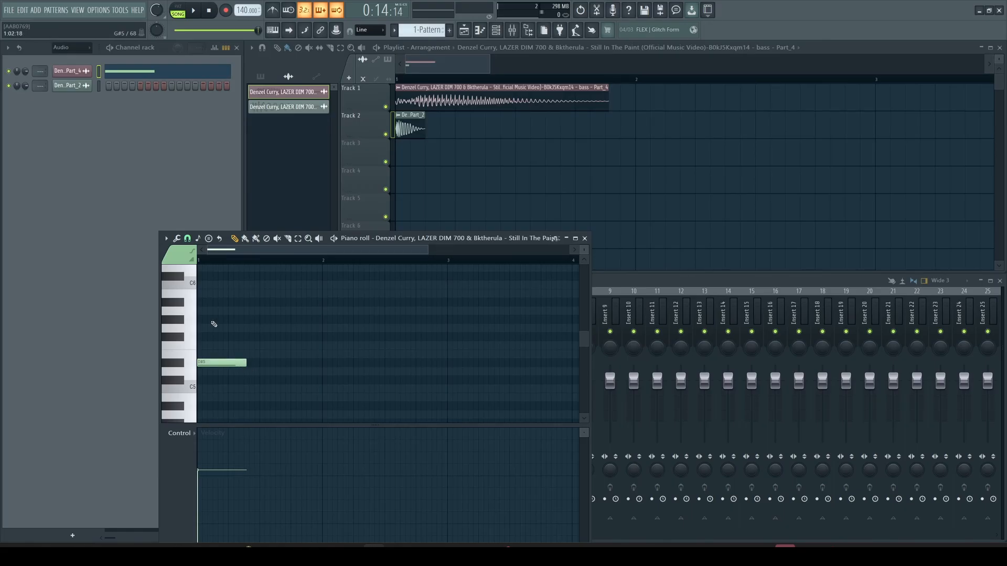
# - Add a shortened D#6 note and an A#5 note, then mute Track 1's original bass audio
pyautogui.scroll(1, 265, 292)
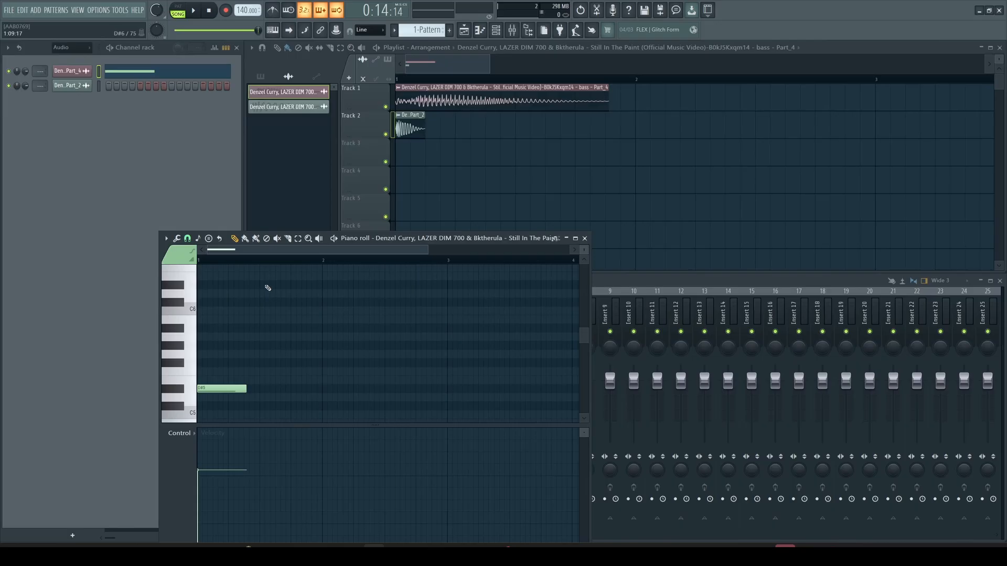
pyautogui.click(261, 287)
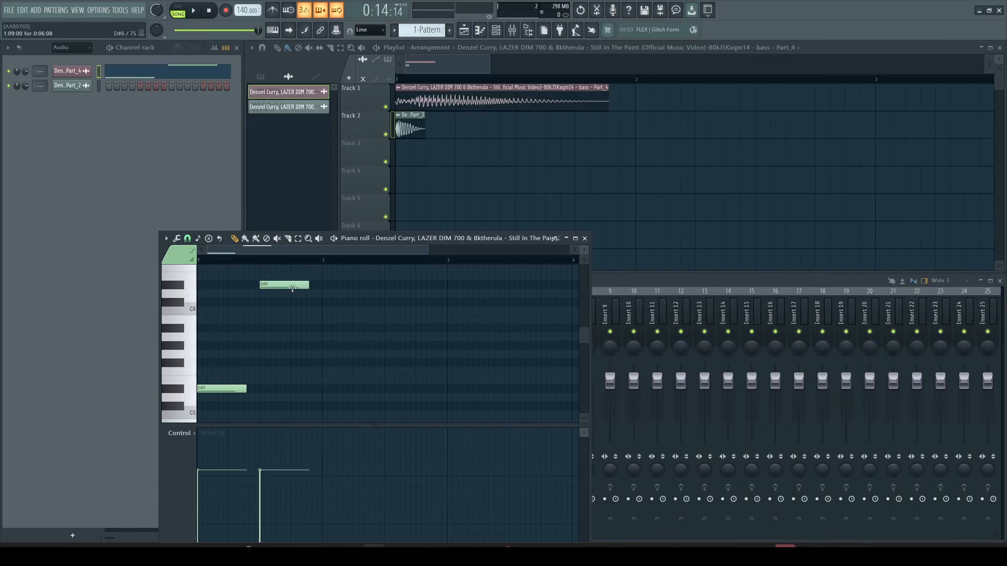
pyautogui.moveTo(309, 286); pyautogui.dragTo(289, 292)
pyautogui.click(294, 330)
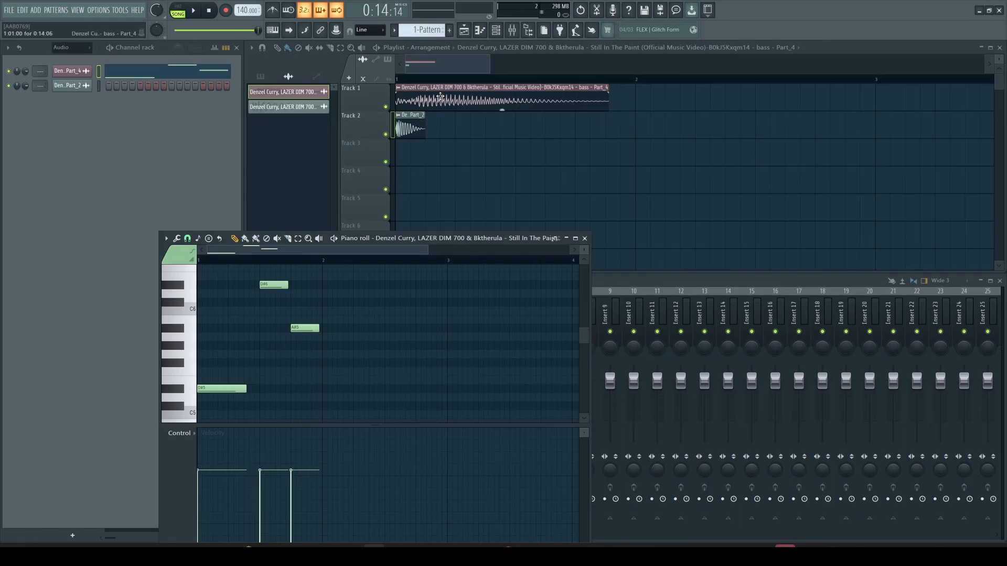
pyautogui.click(386, 107)
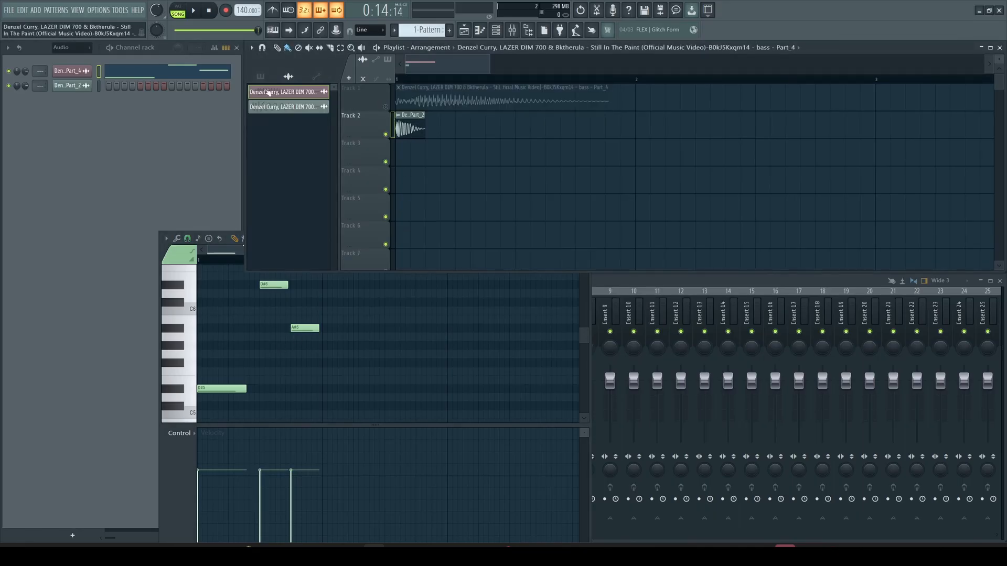
# - Place 1-Pattern on Track 3 at bar 1 and two more Part_2 drum chops on Track 2
pyautogui.click(260, 76)
pyautogui.moveTo(277, 92); pyautogui.dragTo(400, 151)
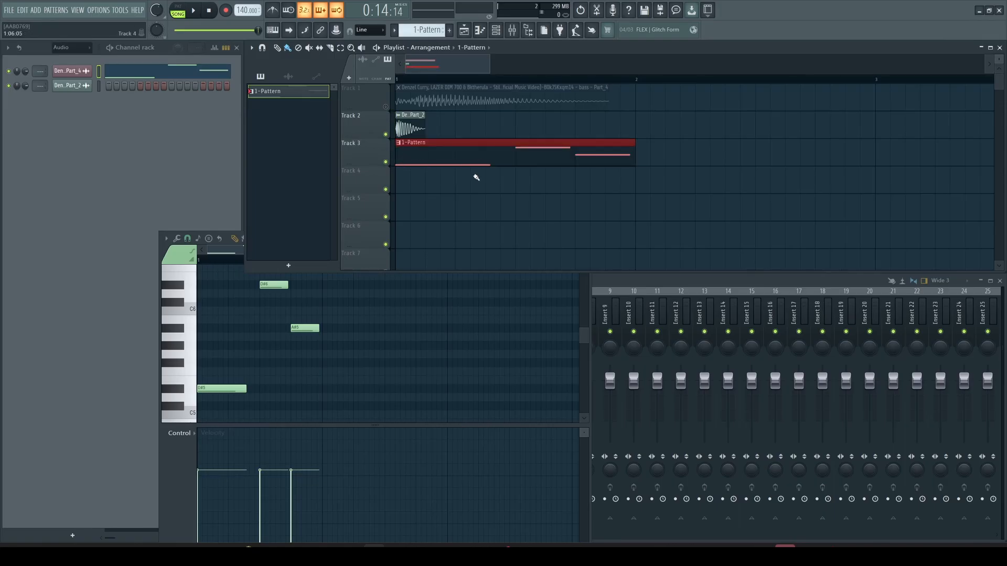
pyautogui.click(410, 116)
pyautogui.click(517, 135)
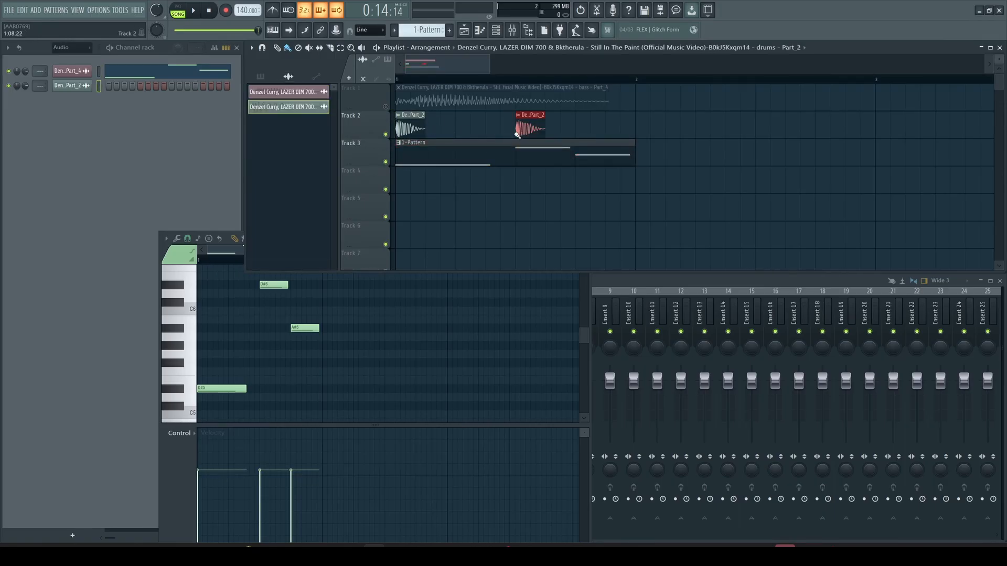
pyautogui.click(577, 129)
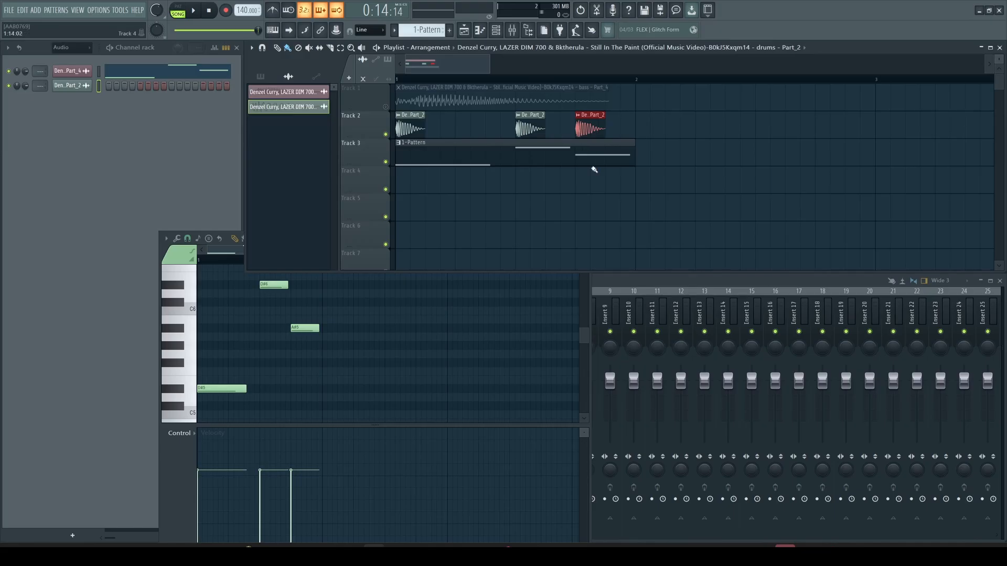
# - Play the arrangement to hear the melody with the drums, then stop playback
pyautogui.click(178, 450)
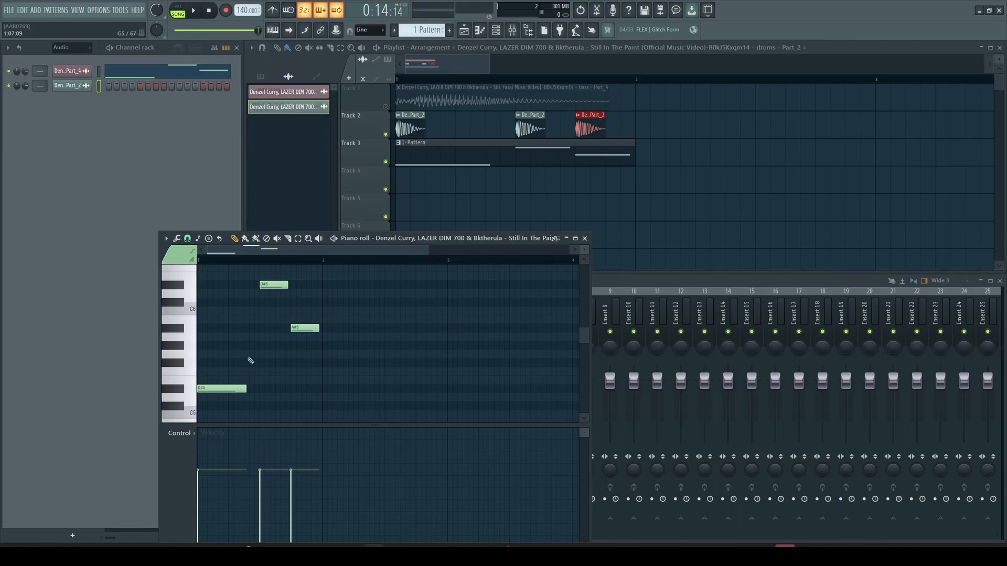
pyautogui.moveTo(440, 66); pyautogui.dragTo(439, 67)
pyautogui.press('space')
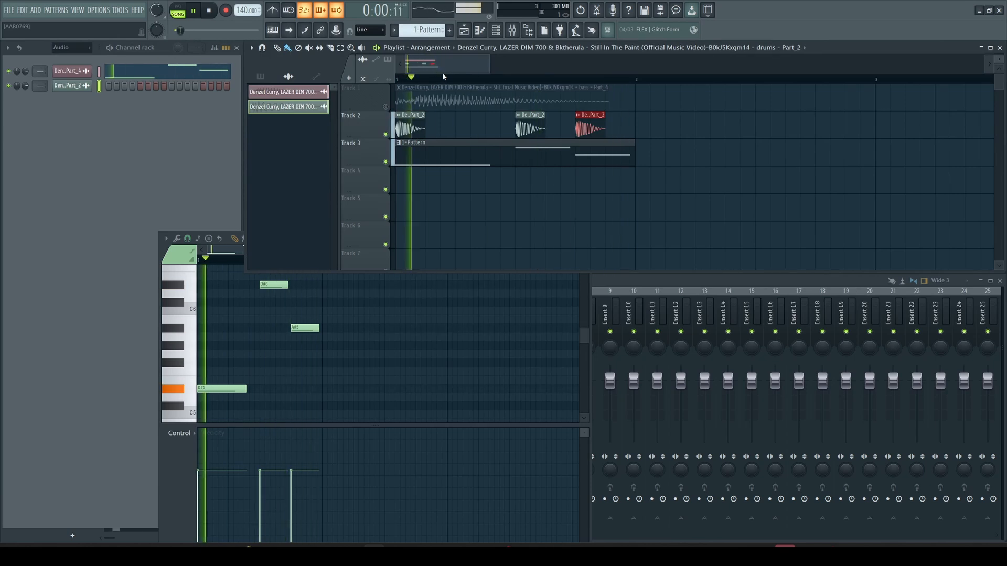
pyautogui.press('space')
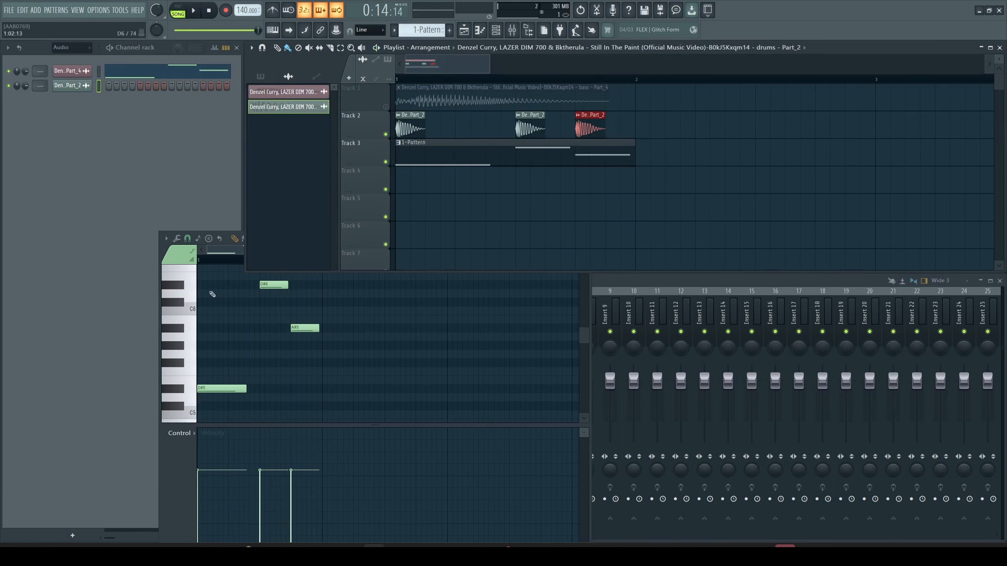
pyautogui.click(162, 254)
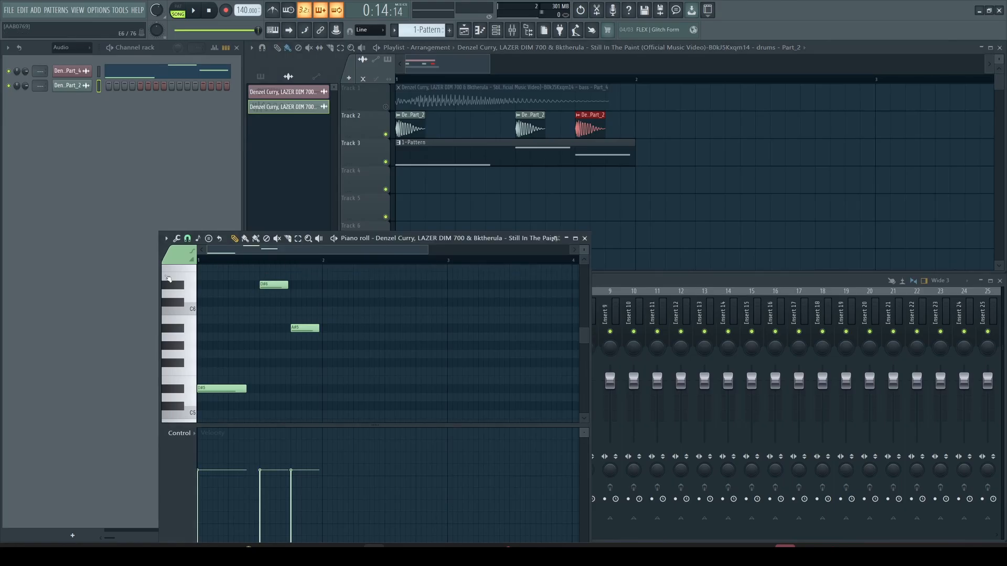